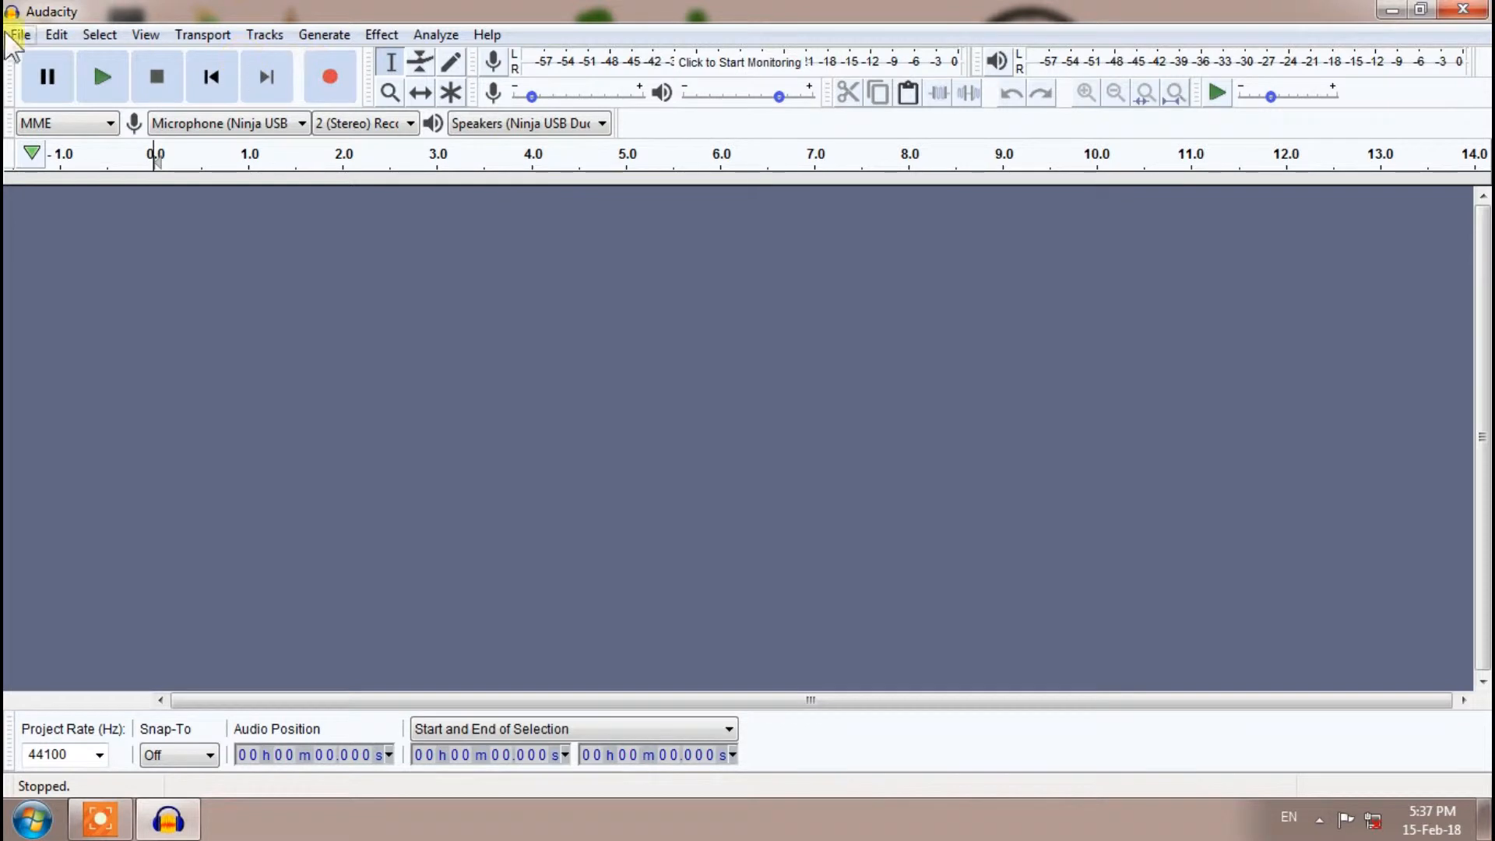
Open the "for robotic" MP3 file from the Desktop.
left_click(21, 34)
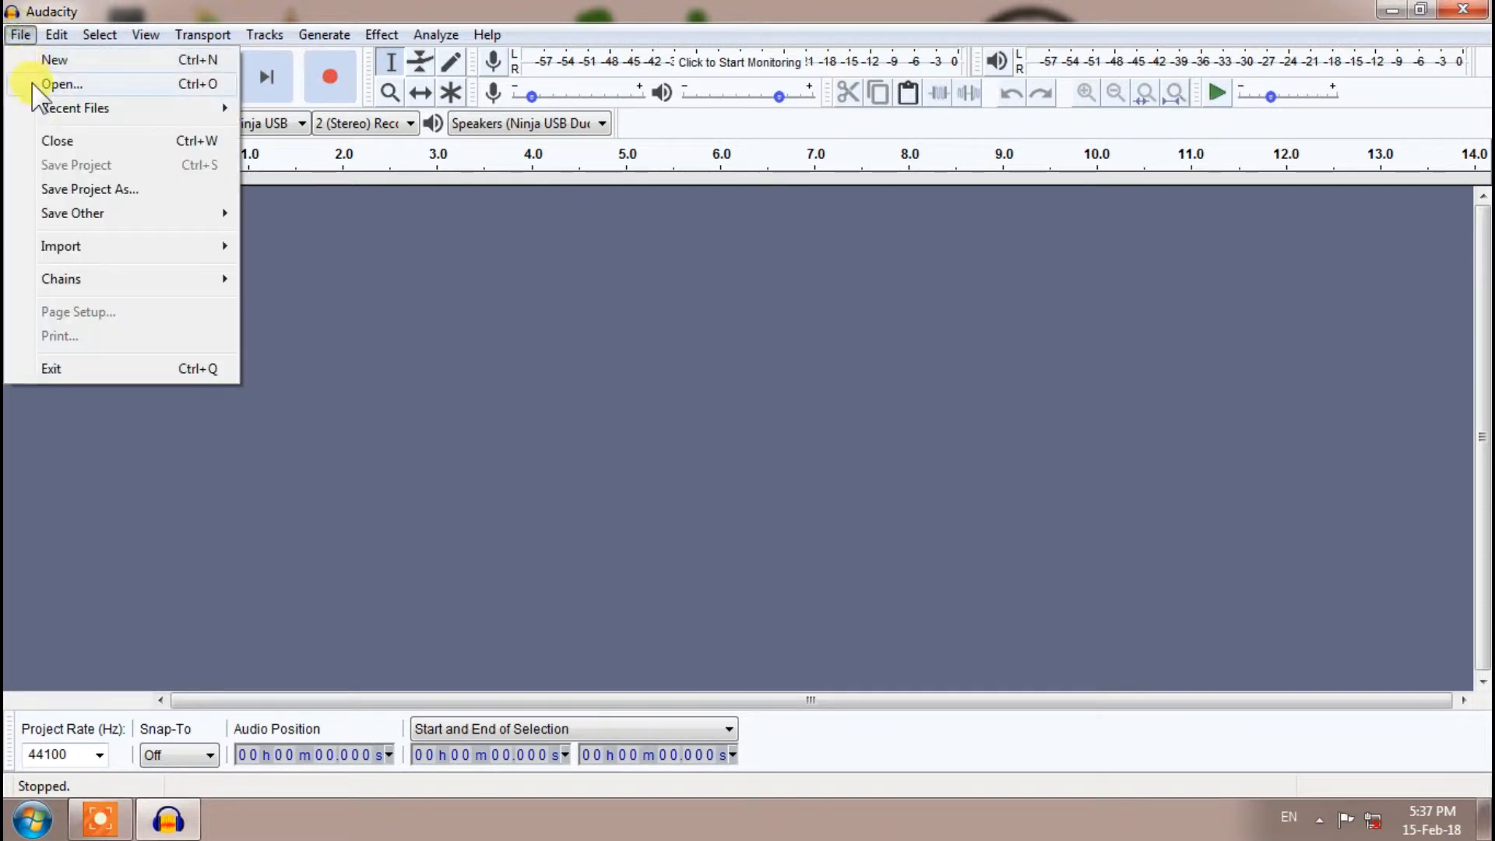
left_click(61, 84)
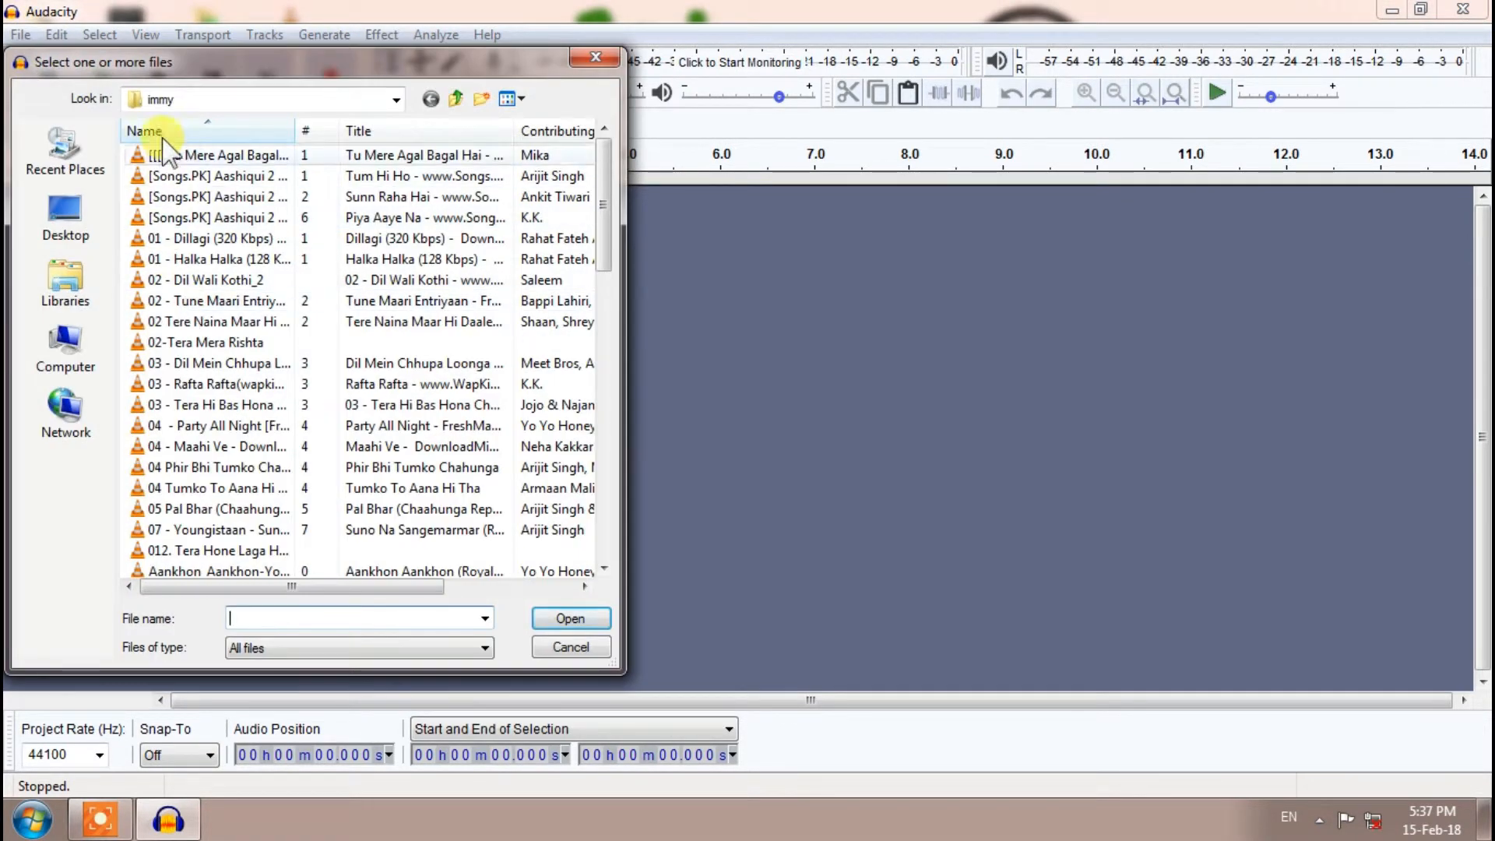
left_click(67, 214)
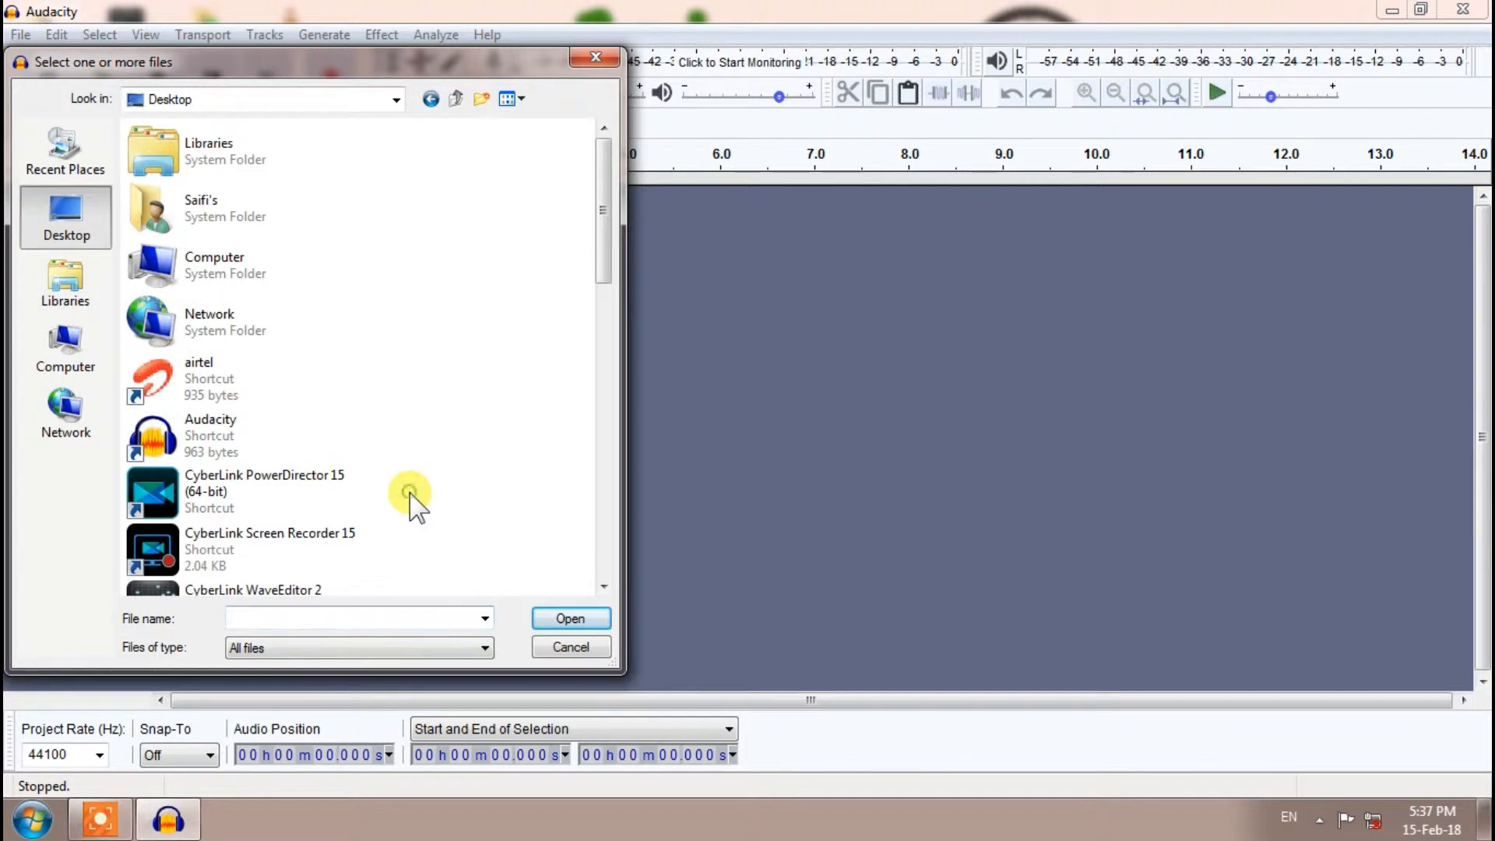
scroll(409, 499, "down", 10)
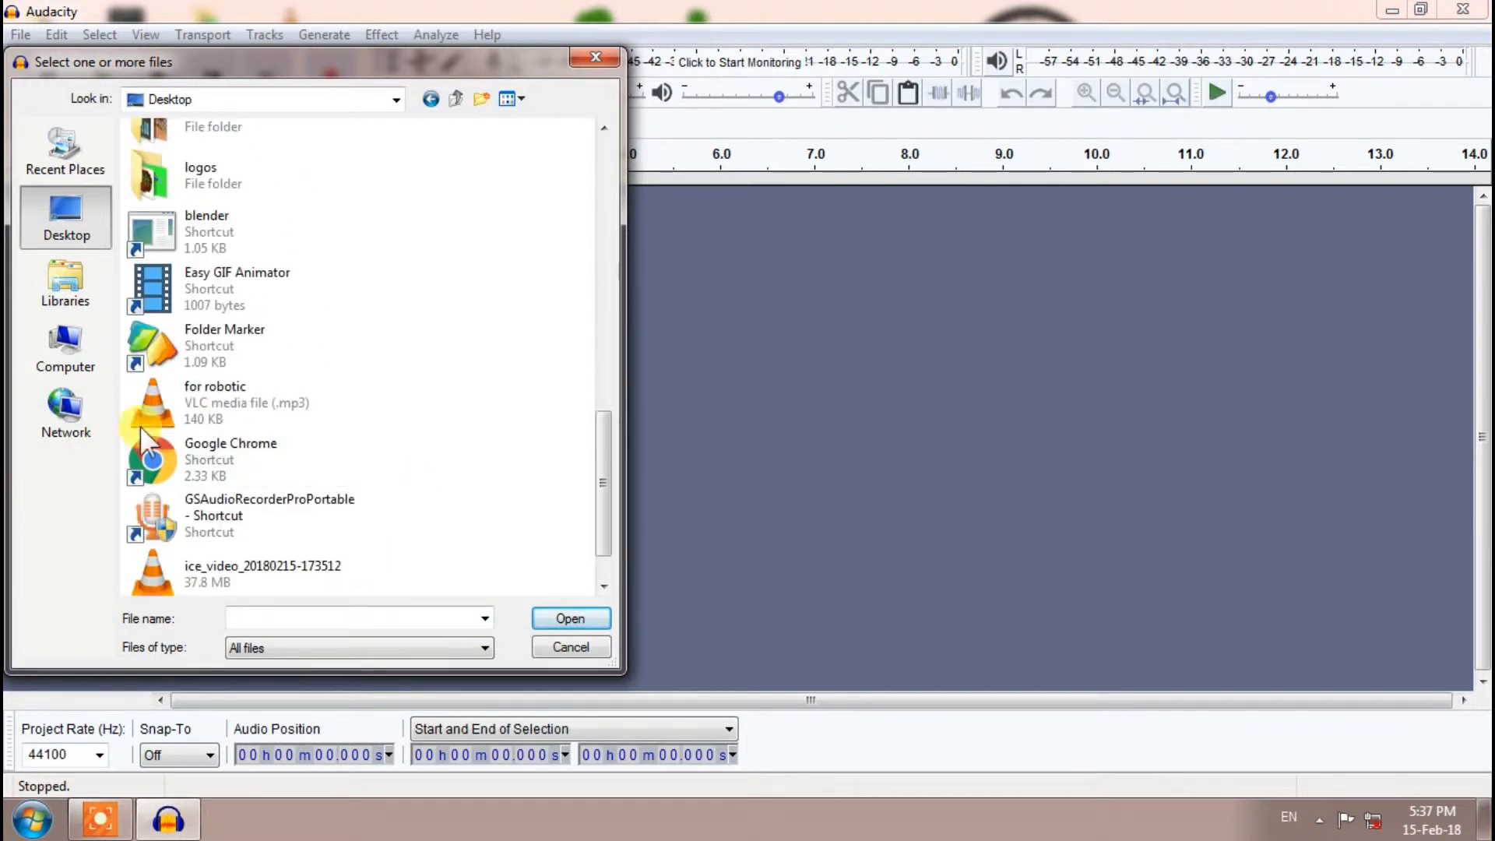
left_click(211, 402)
left_click(570, 618)
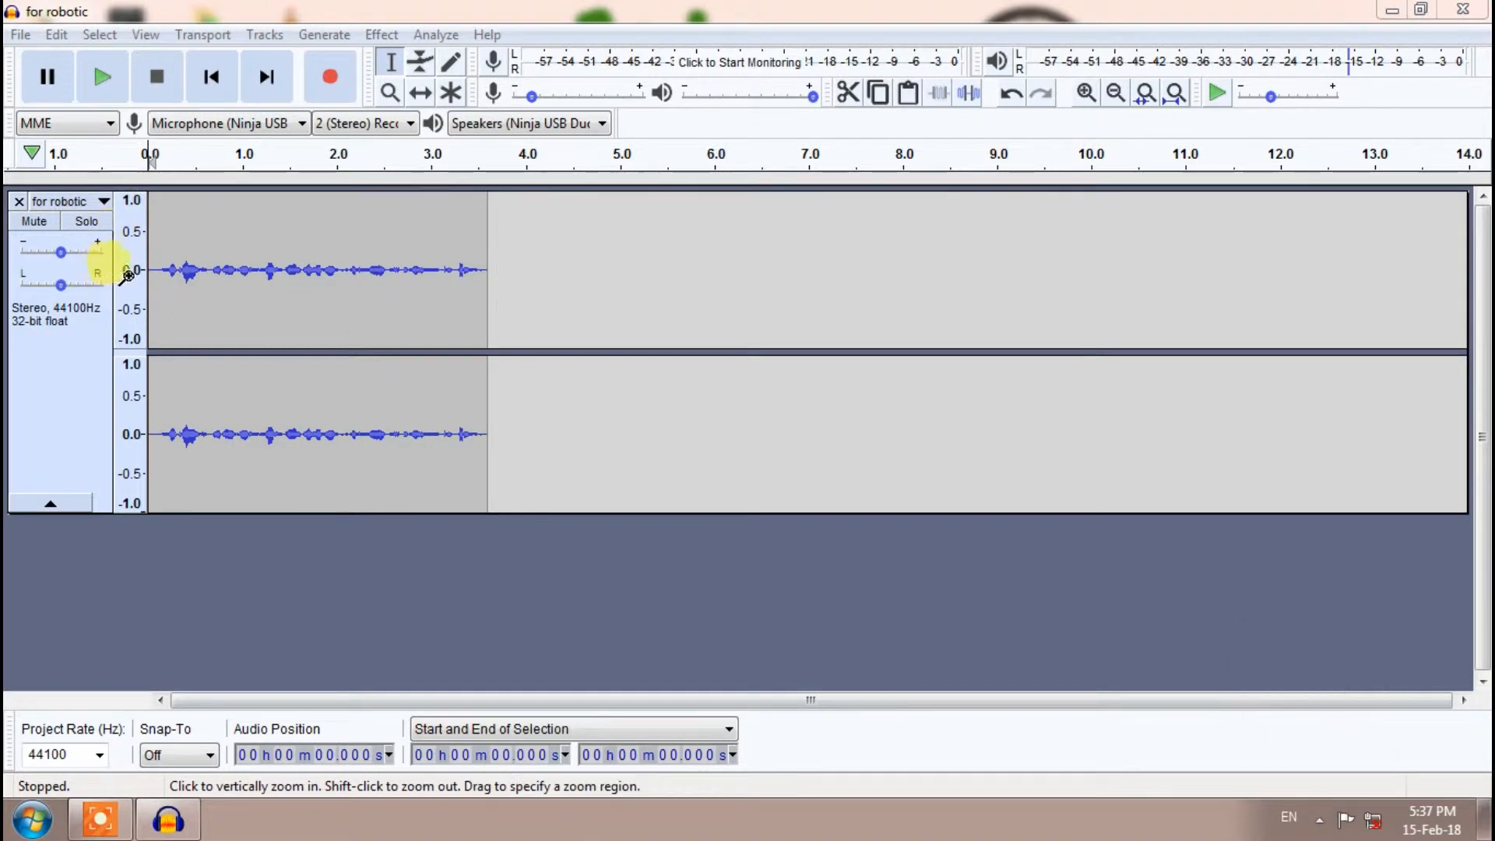
Play the imported voice clip from near its beginning to hear the original sound.
left_click(394, 393)
key("space")
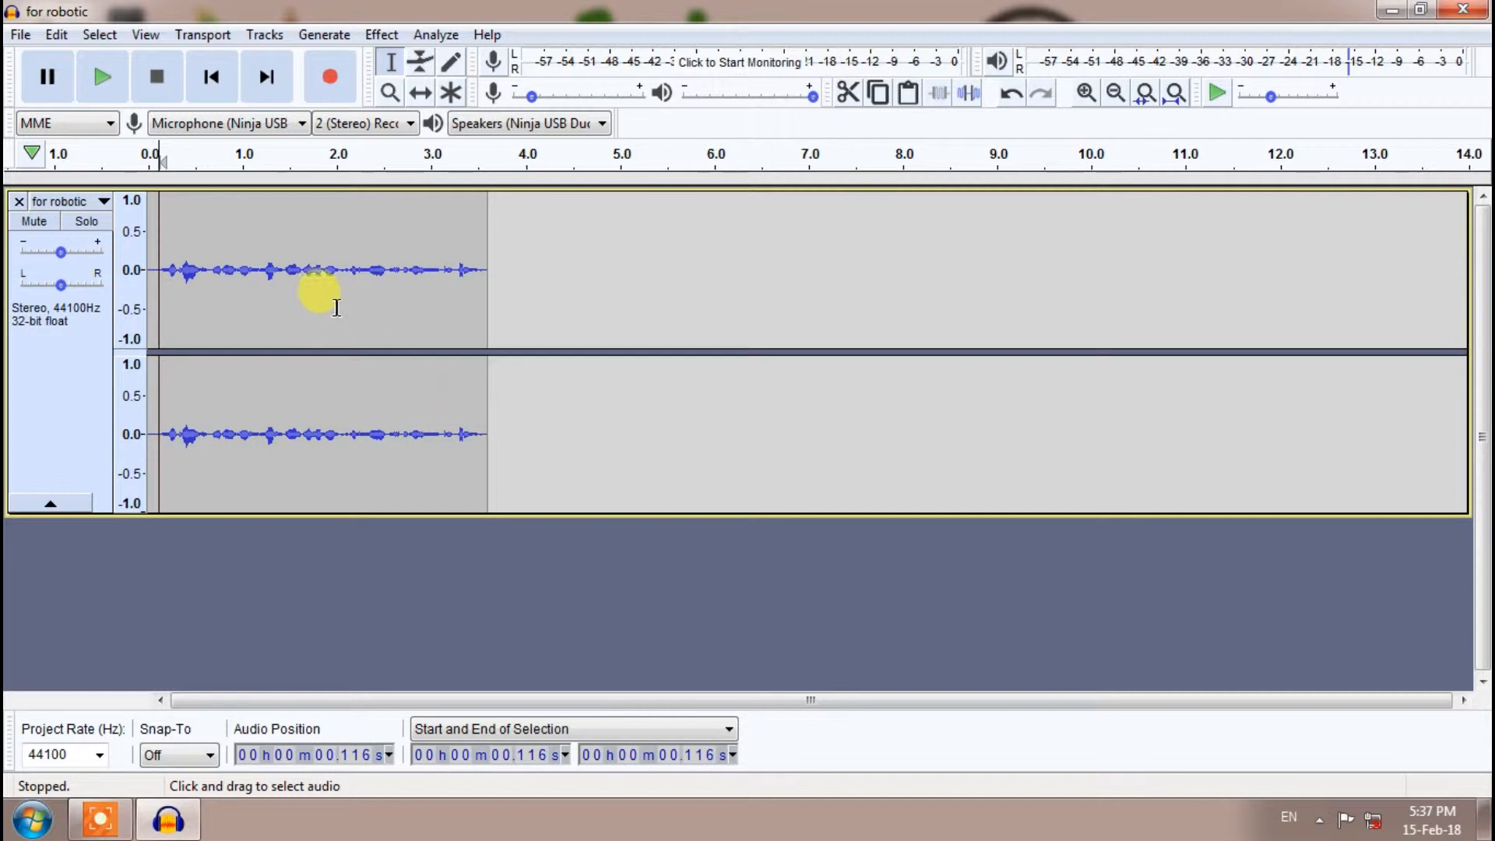
left_click(166, 253)
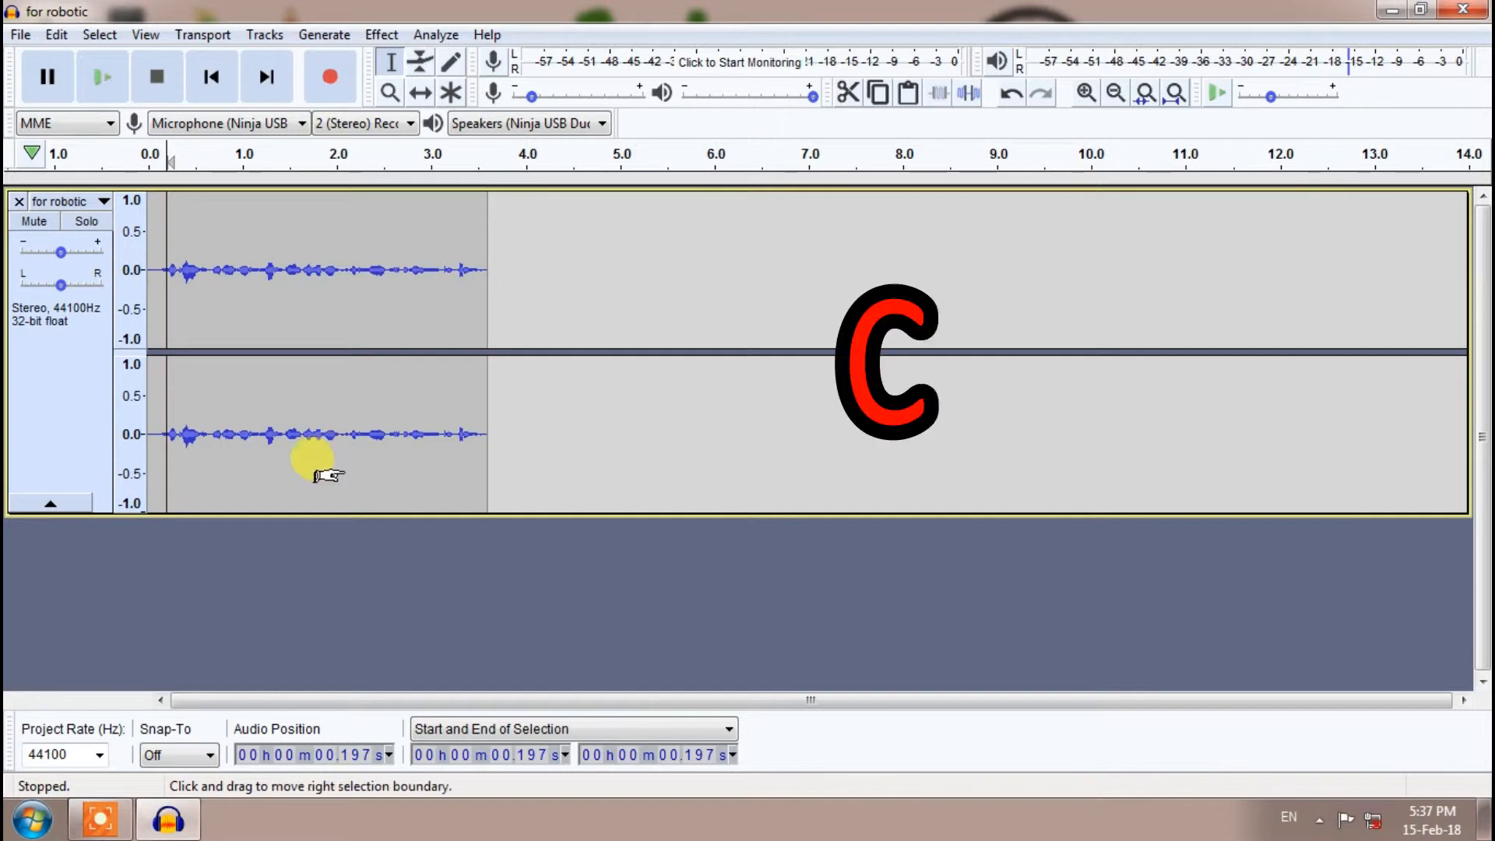
Apply Change Speed to the entire track with a percent change of -14.000, and play back the result.
key("ctrl+a")
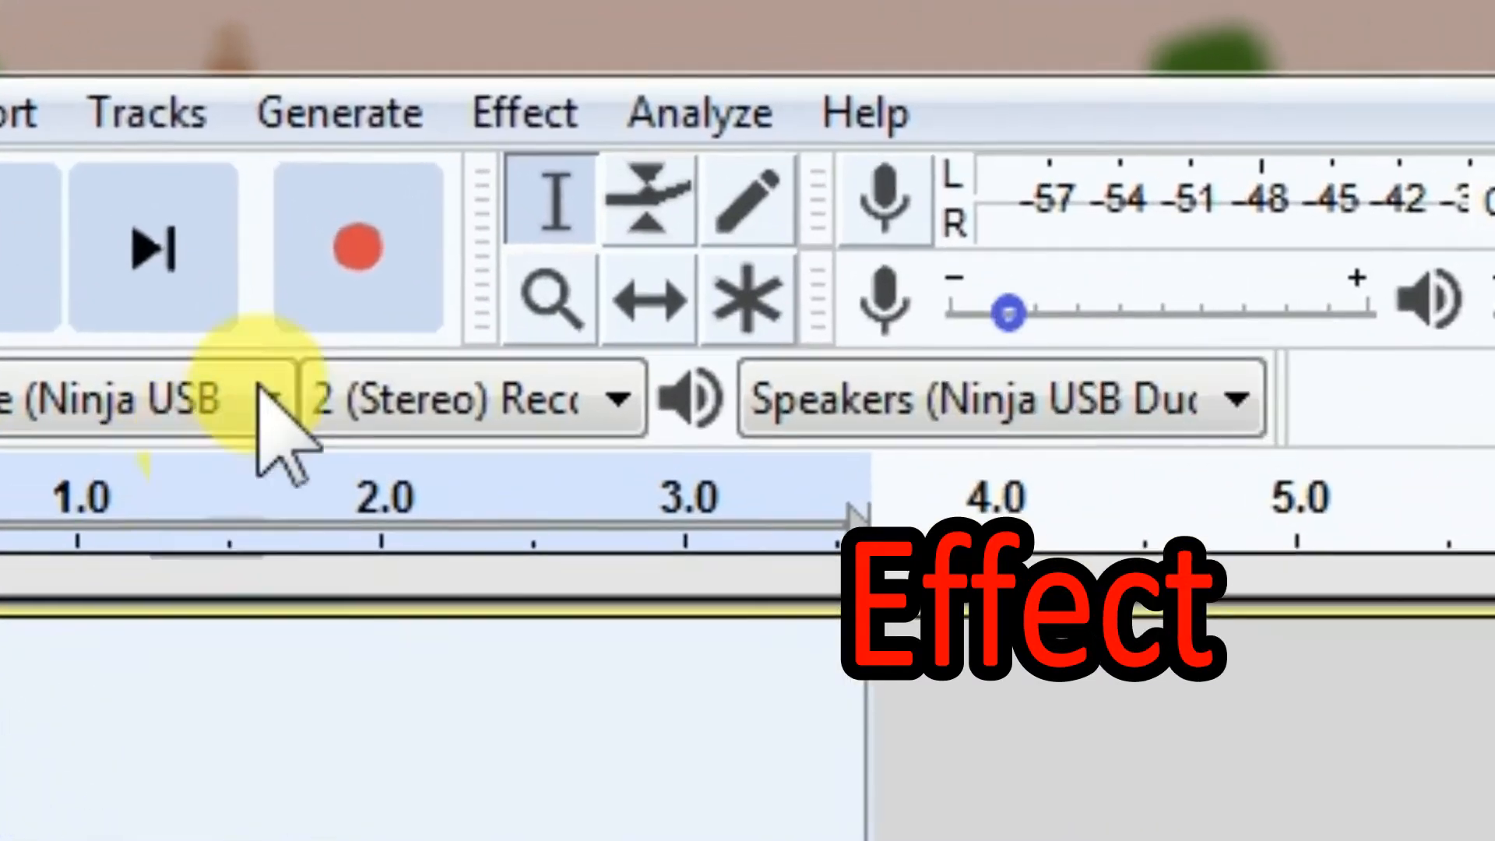
left_click(456, 76)
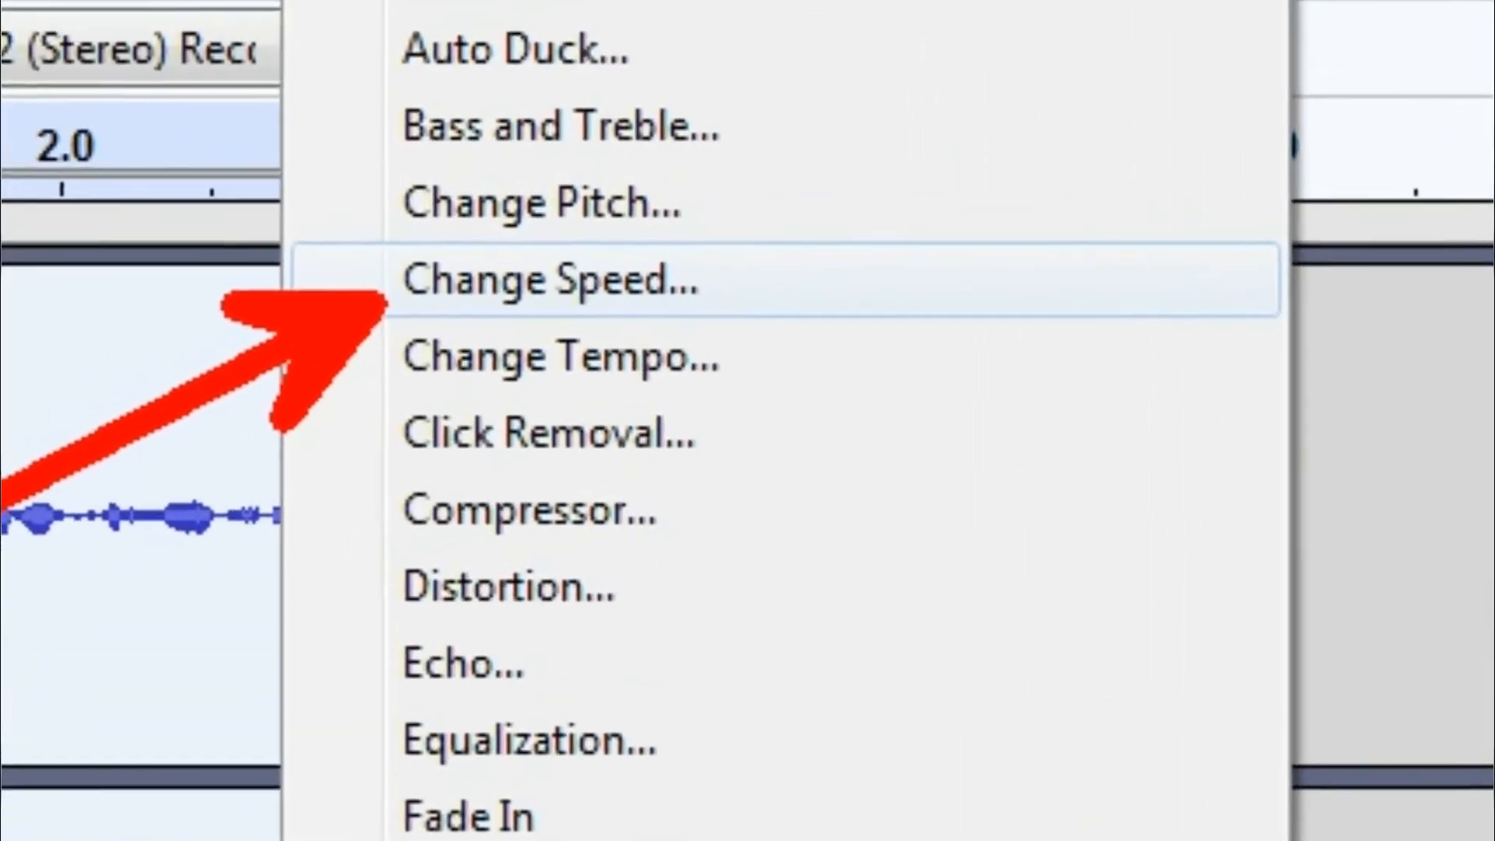
left_click(549, 278)
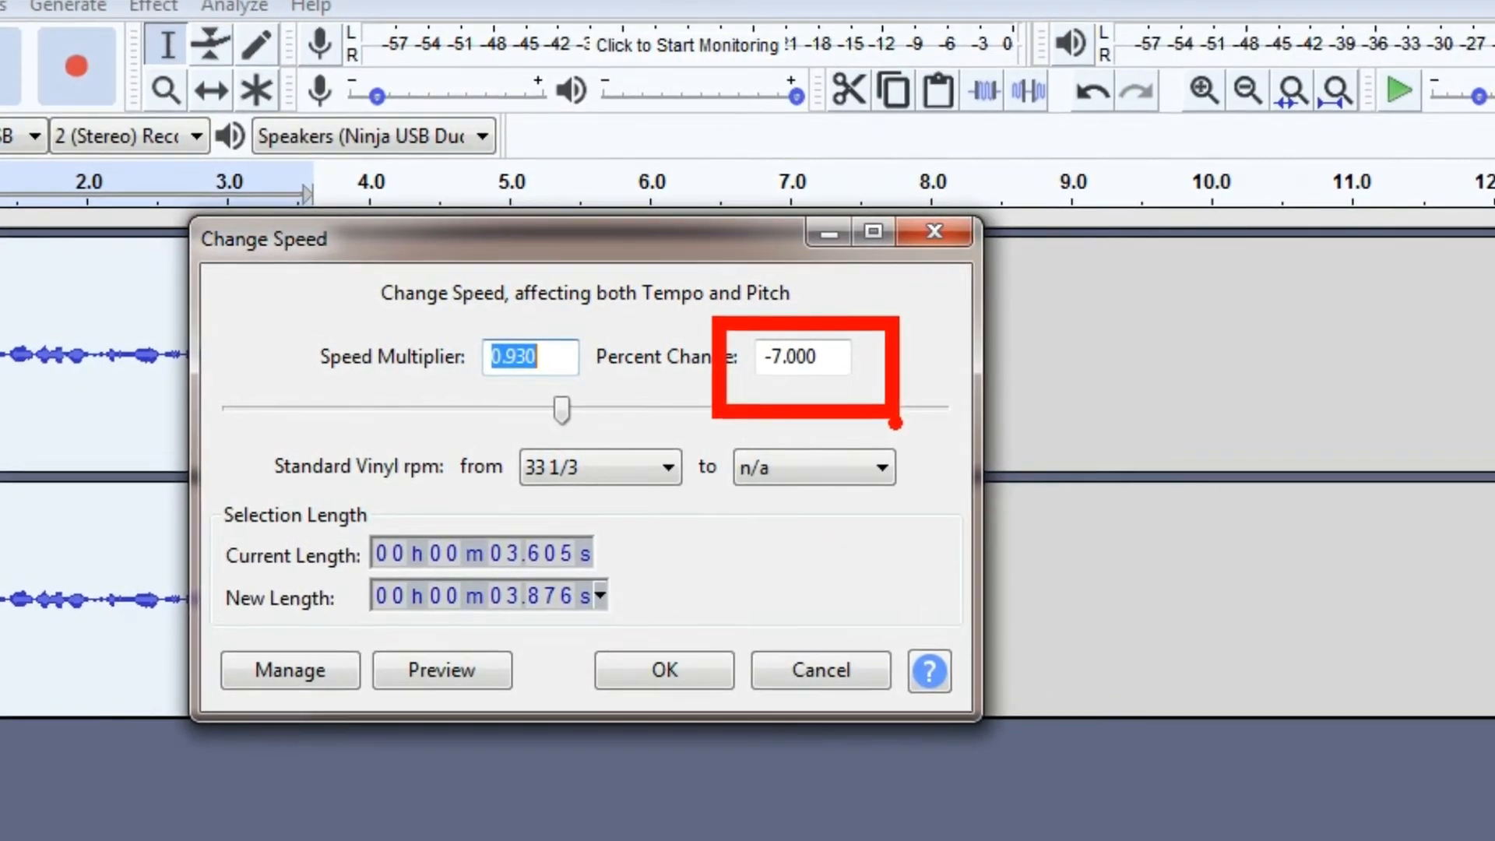
left_click_drag(561, 411, 535, 415)
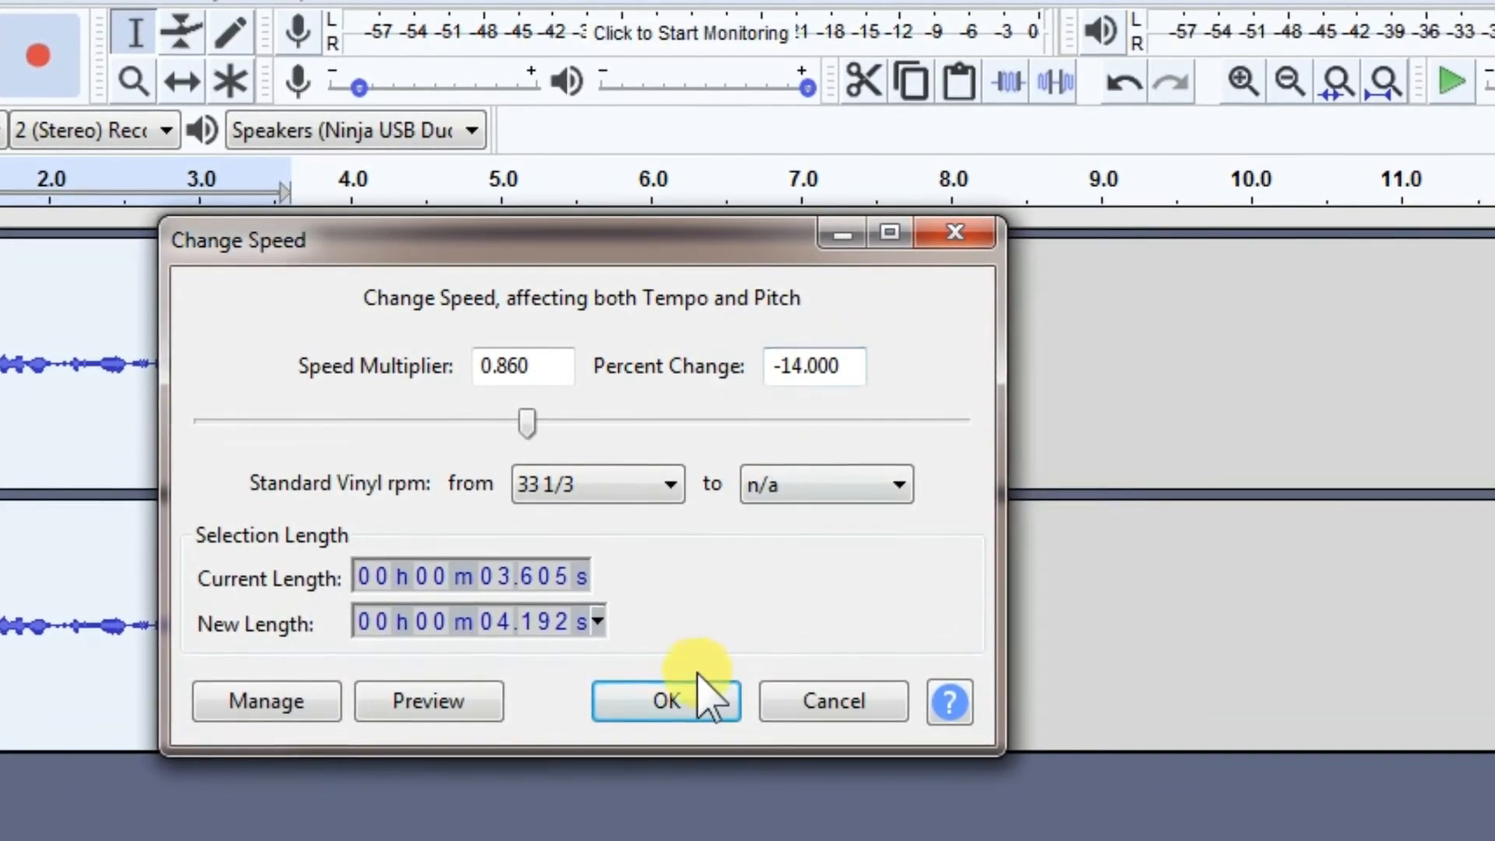
left_click(698, 686)
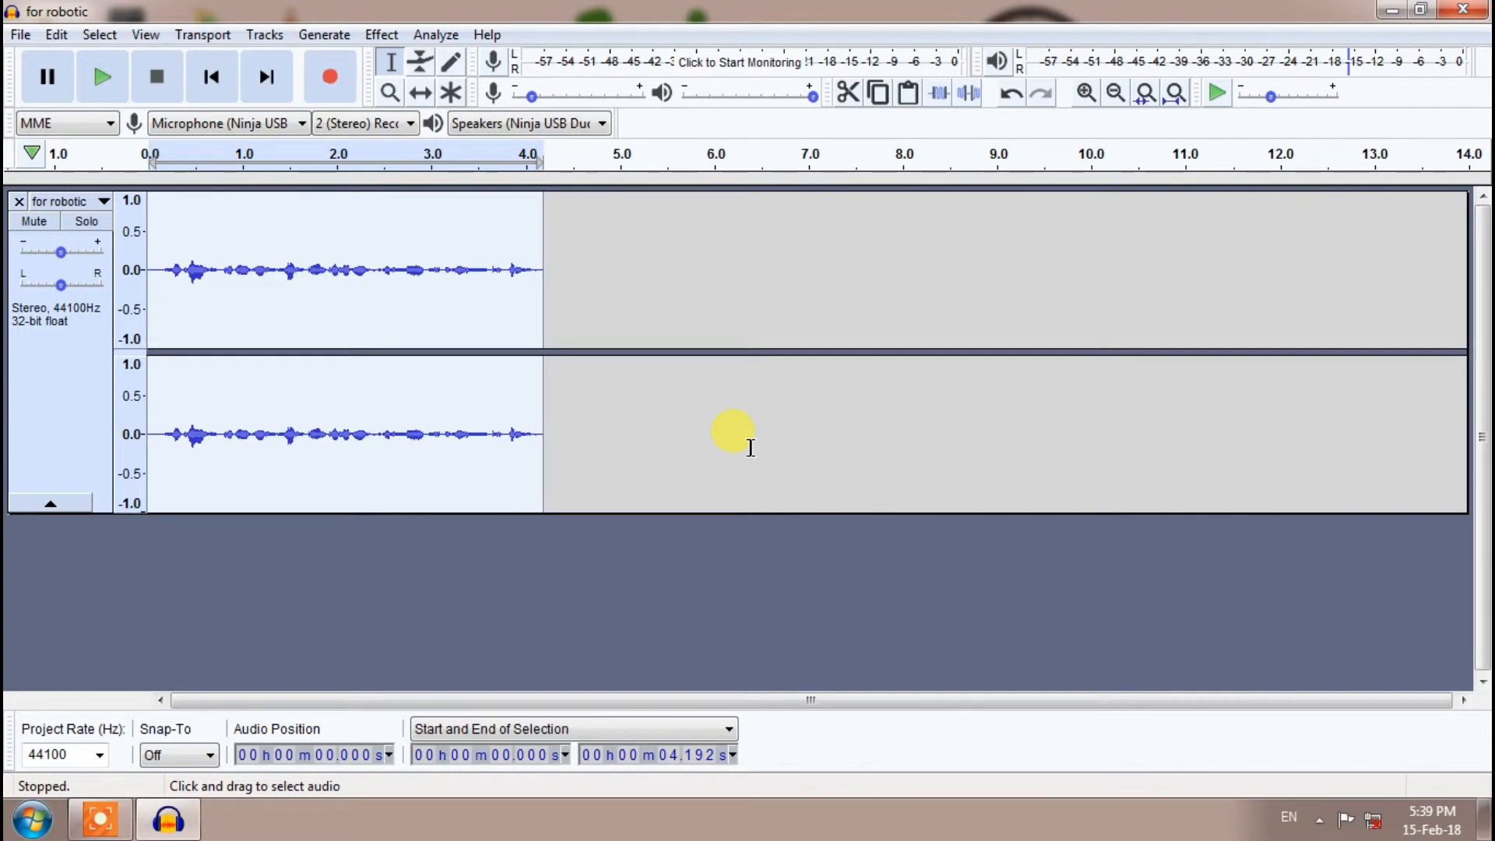
key("space")
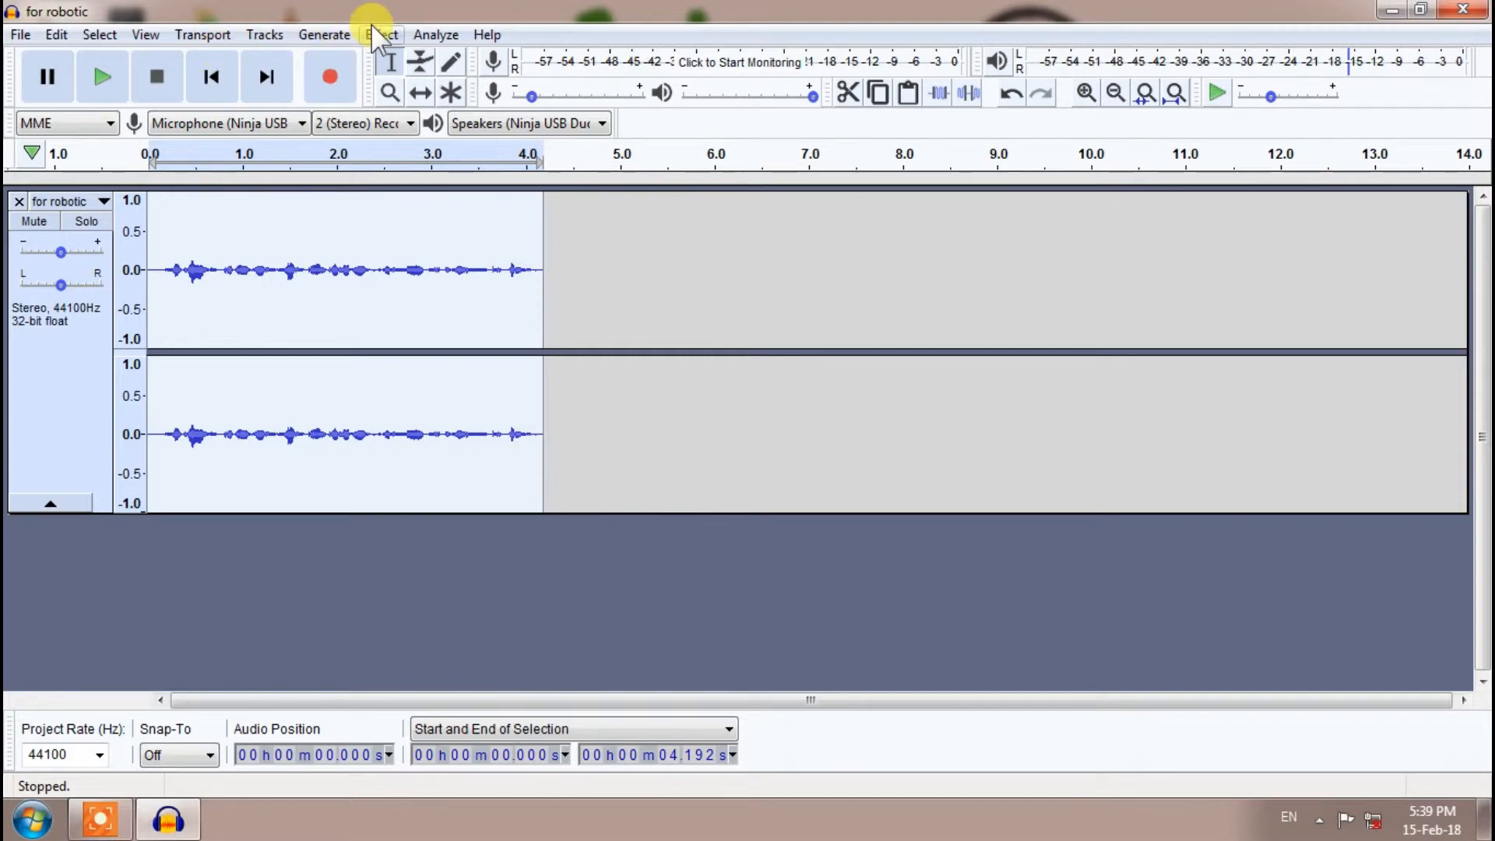
Apply Echo to the slowed clip with a delay time of 0.015 seconds and a decay factor of 0.65, and listen to it.
left_click(372, 30)
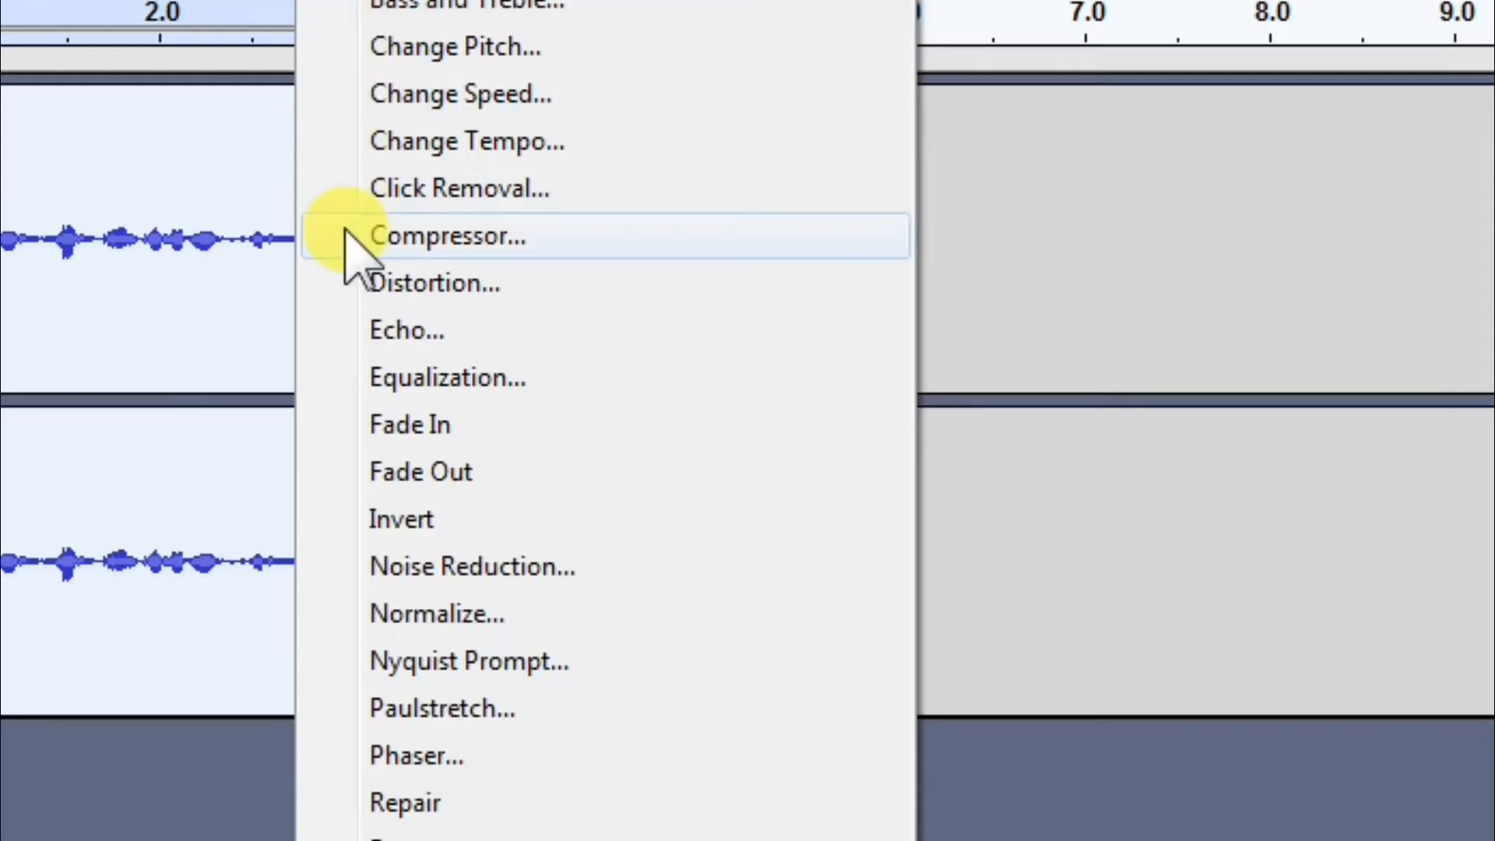
left_click(344, 283)
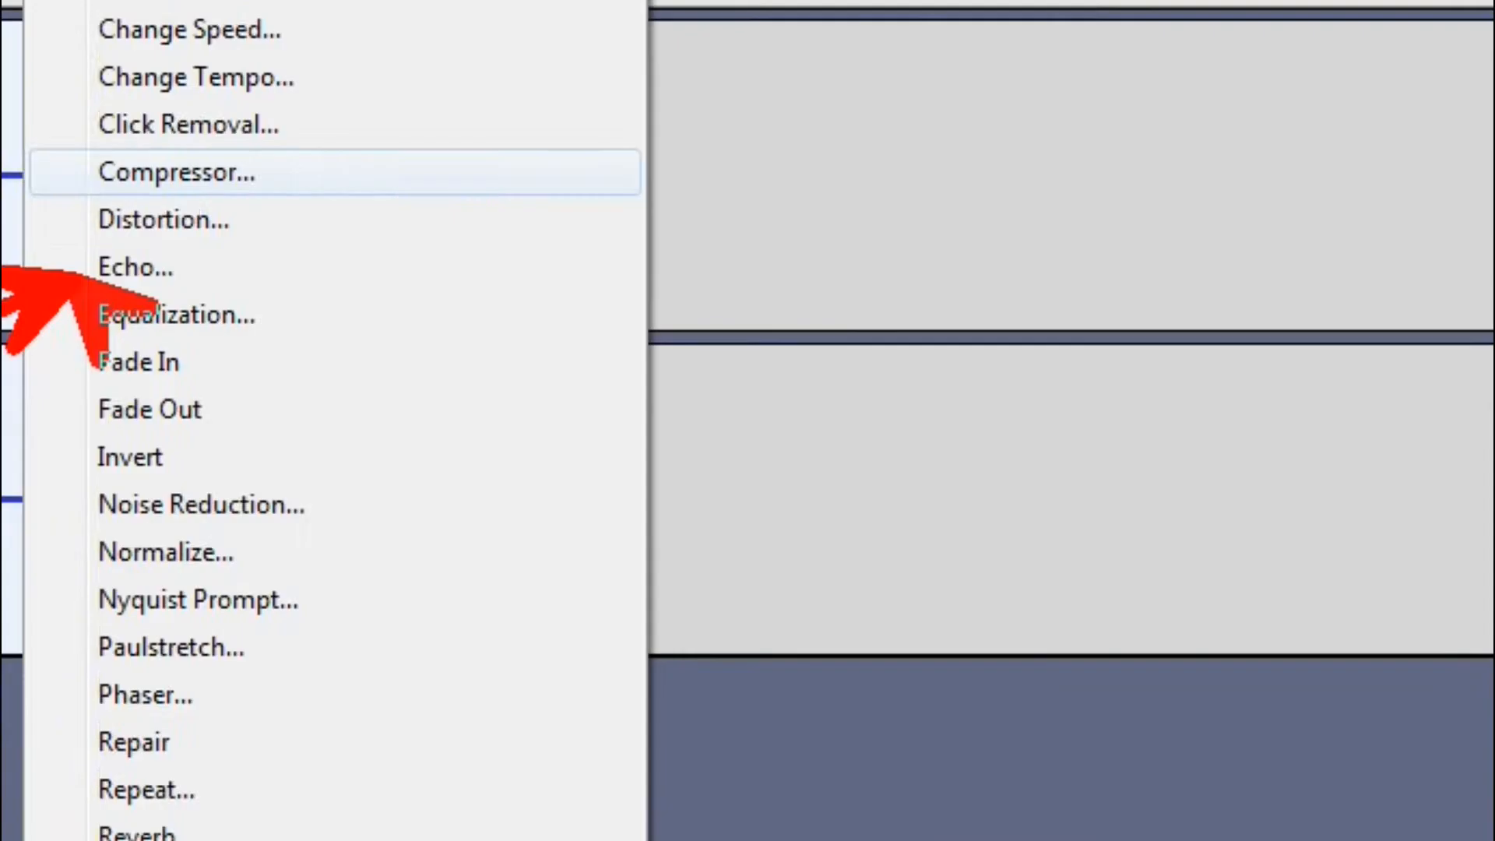
left_click(406, 330)
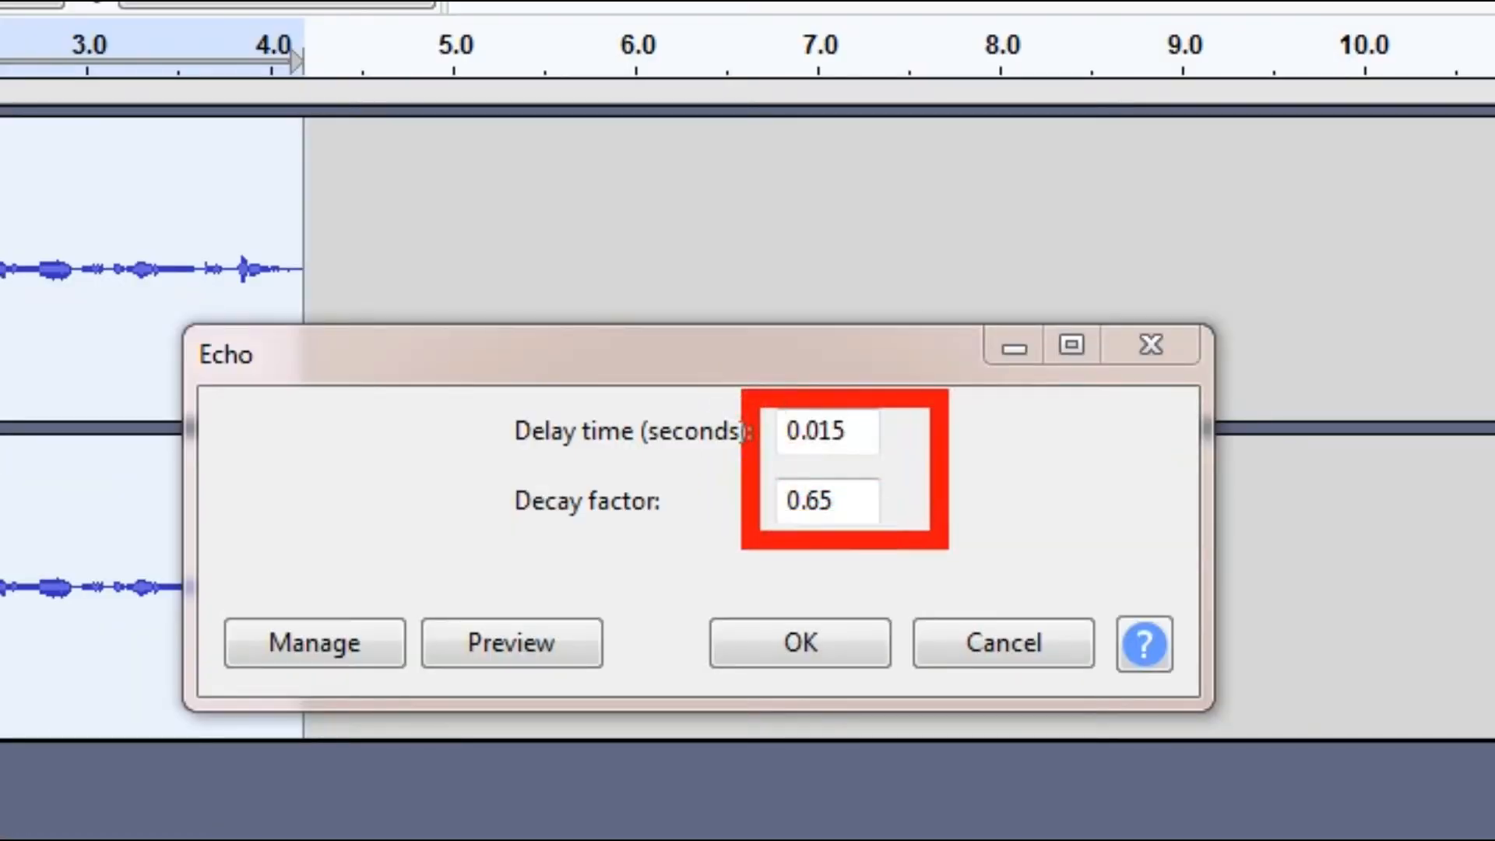
left_click(802, 430)
double_click(869, 444)
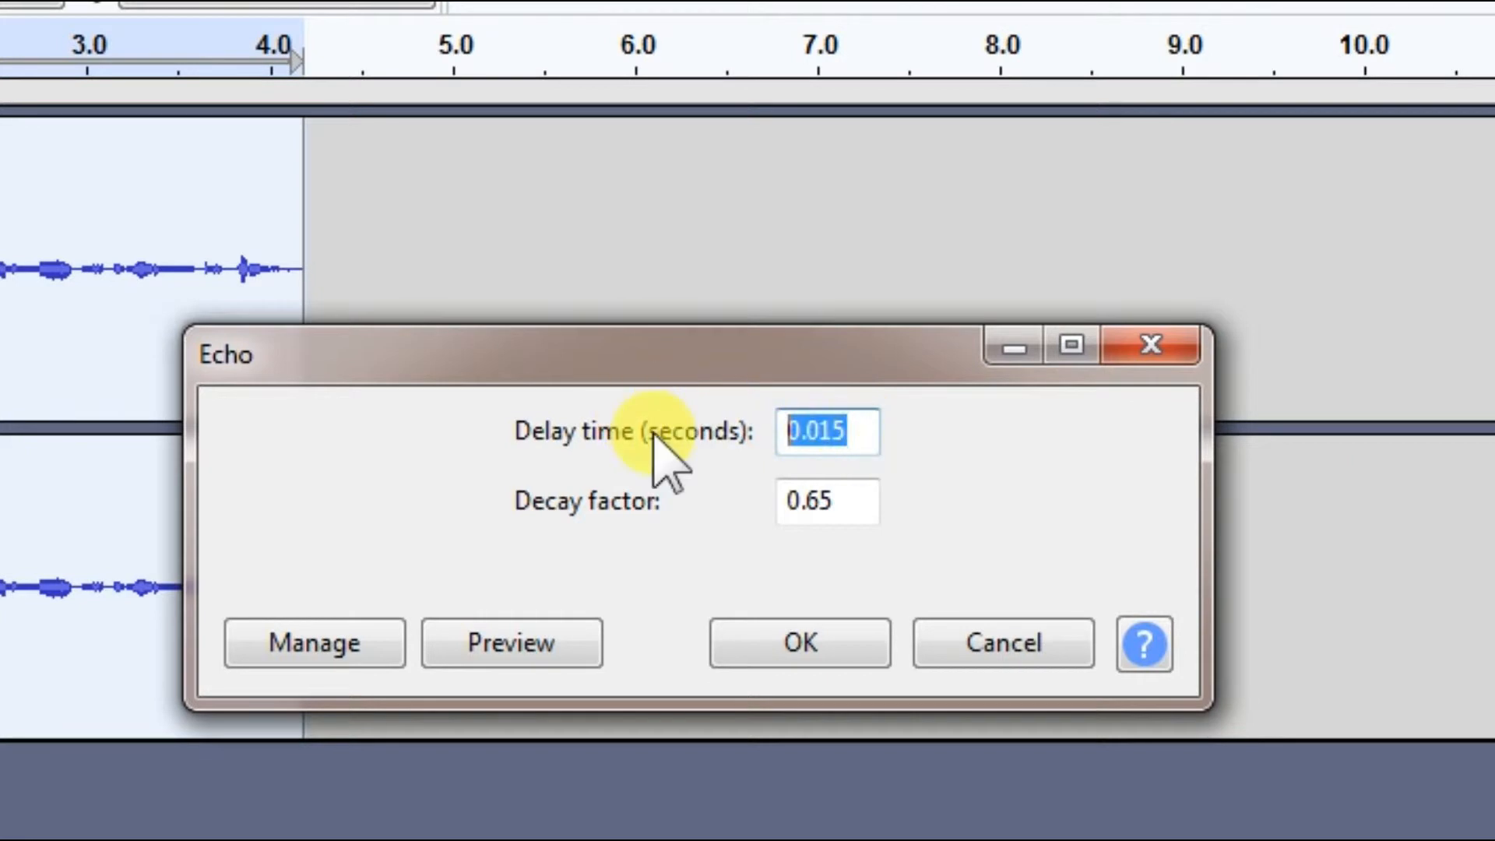
type(".")
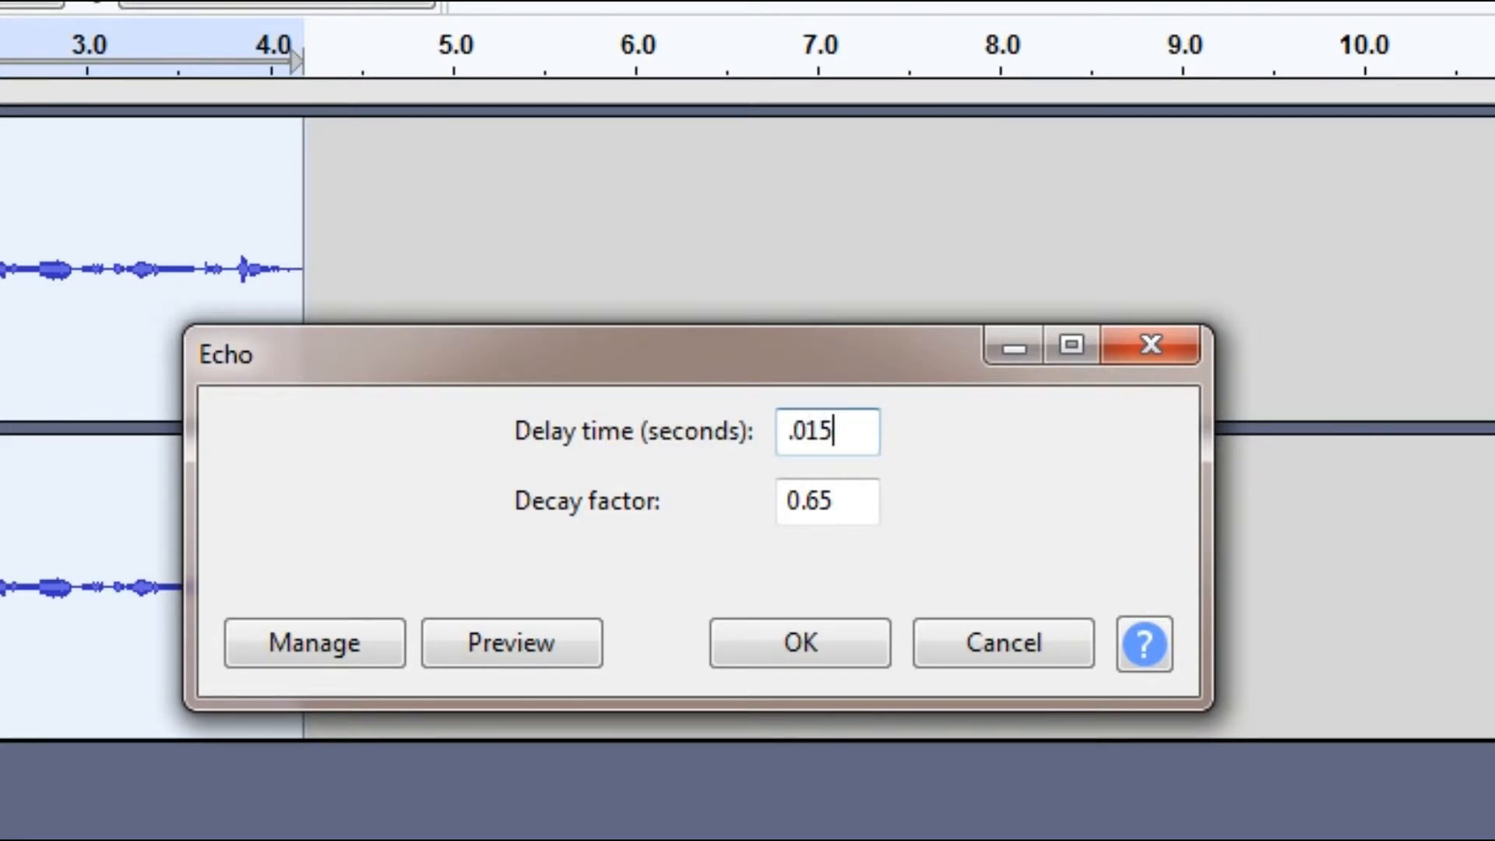
double_click(851, 494)
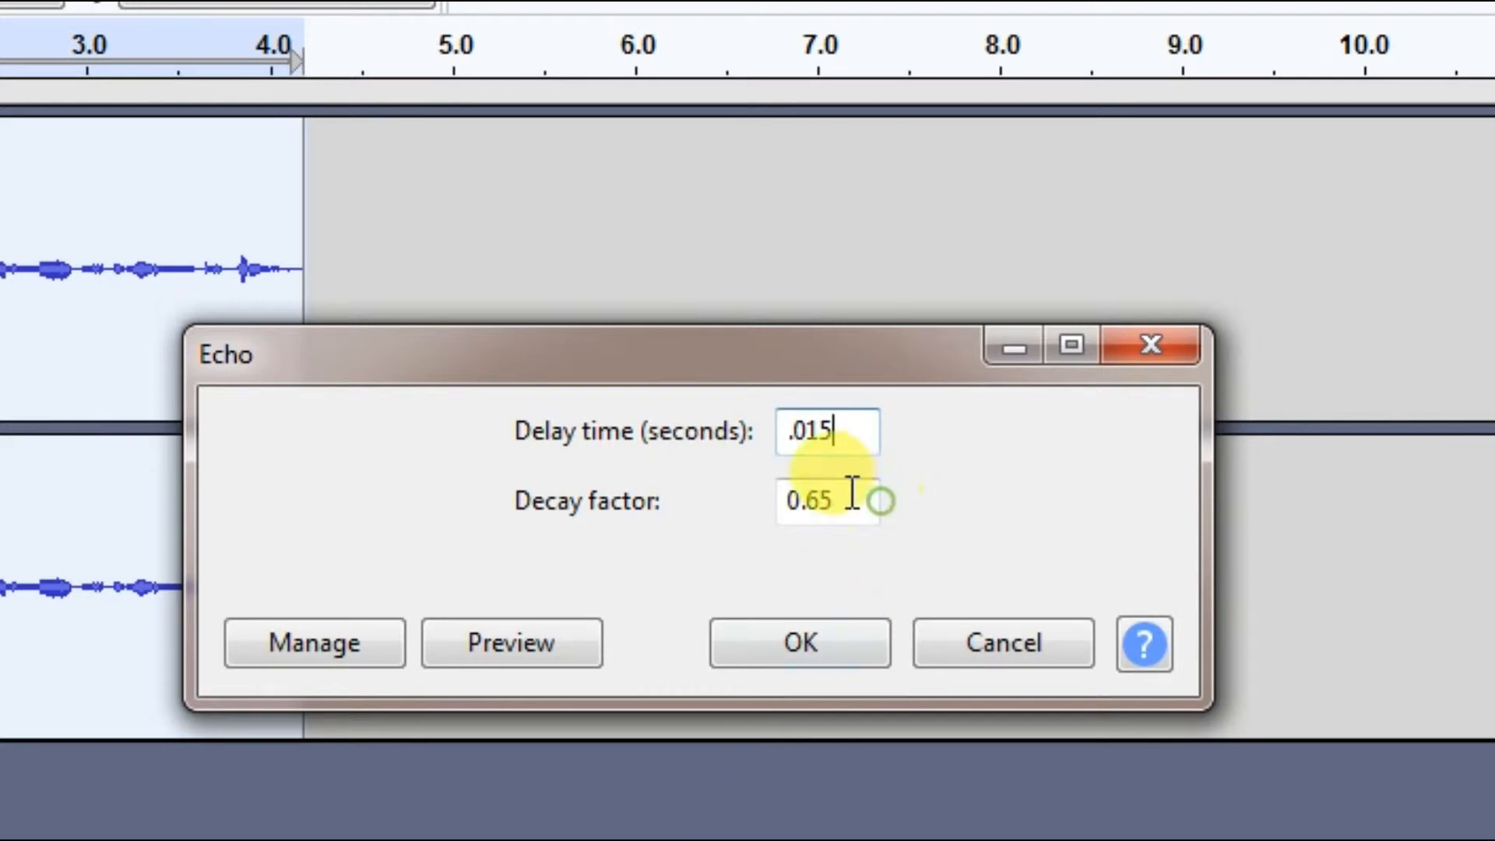
type(".")
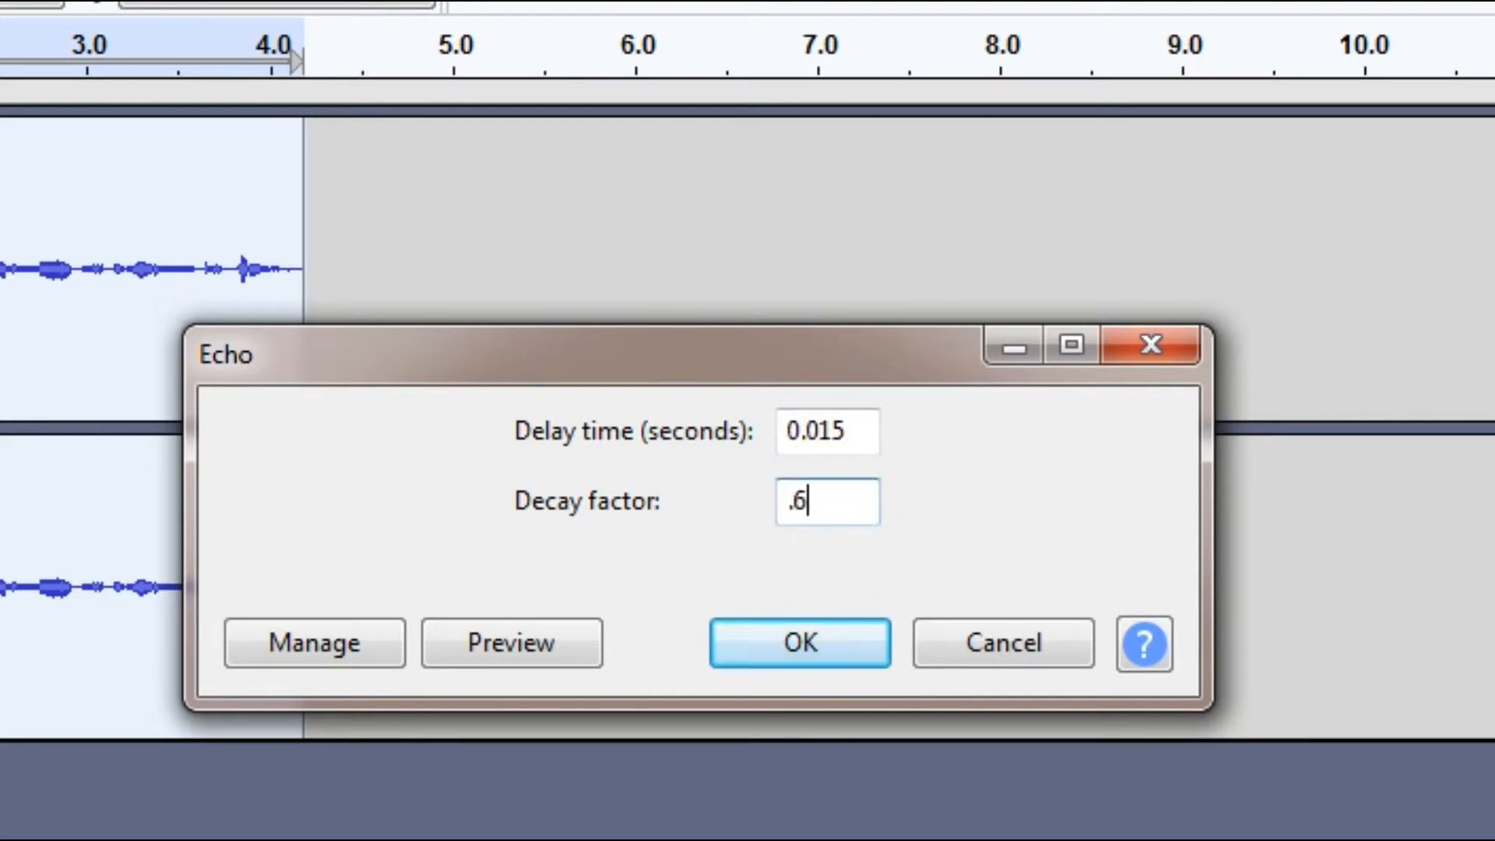
type("65")
left_click(851, 657)
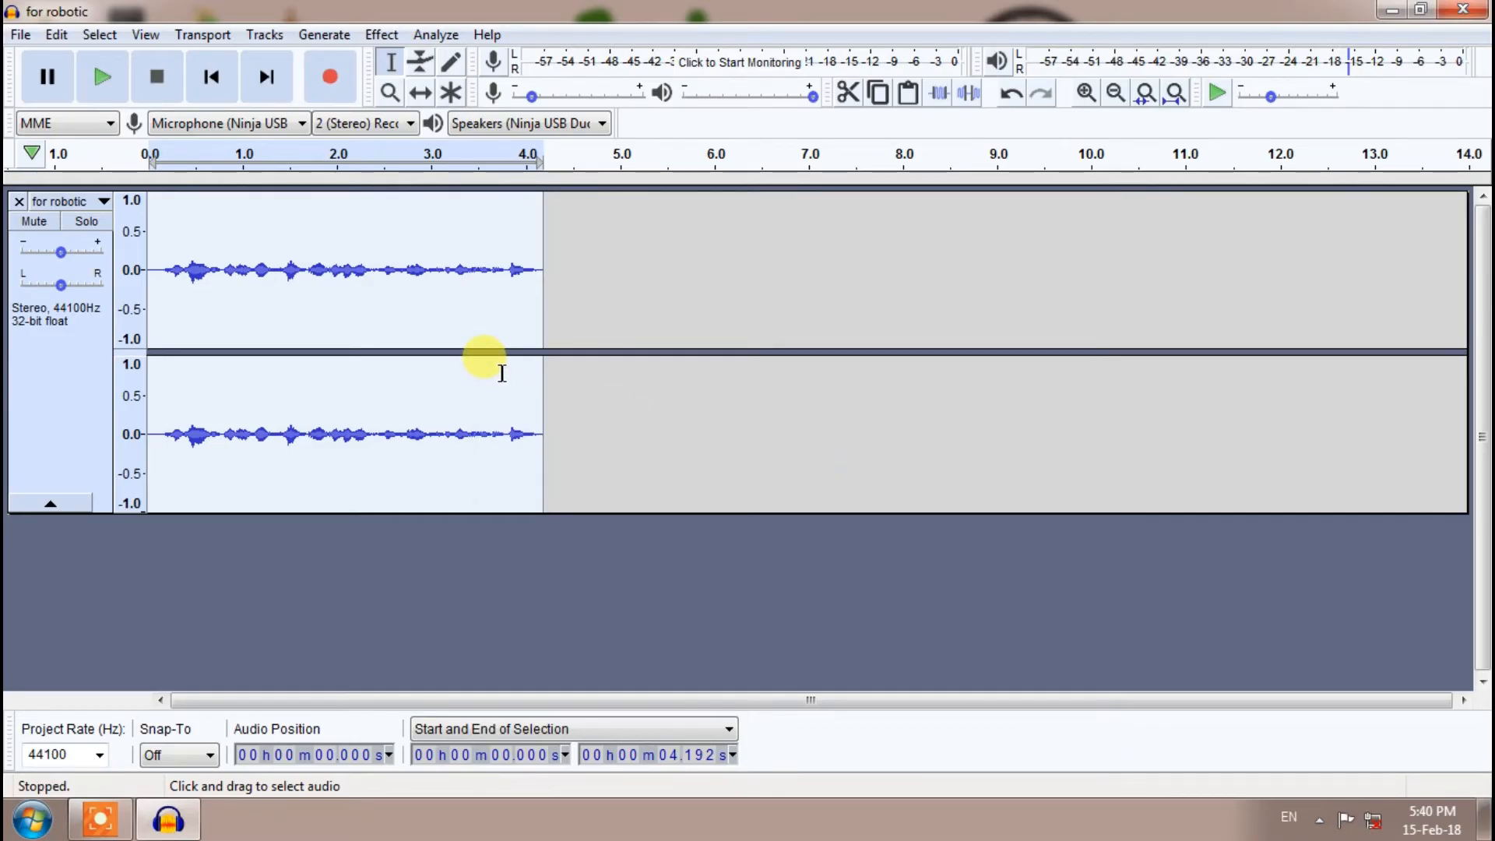
key("space")
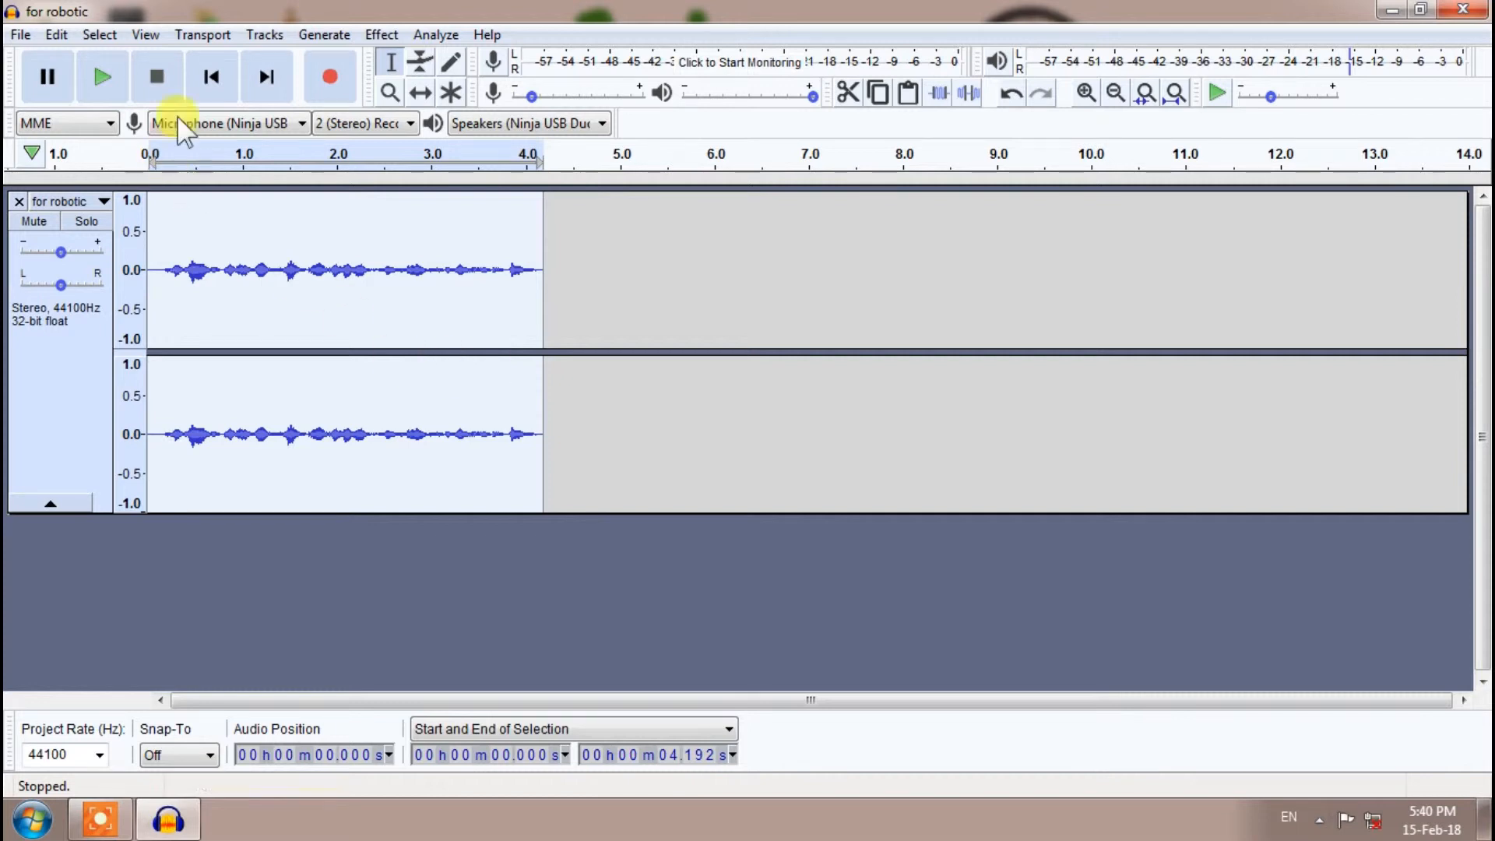
Apply Change Tempo to the selected clip with a percent change of -10.000, and play it back.
left_click(383, 34)
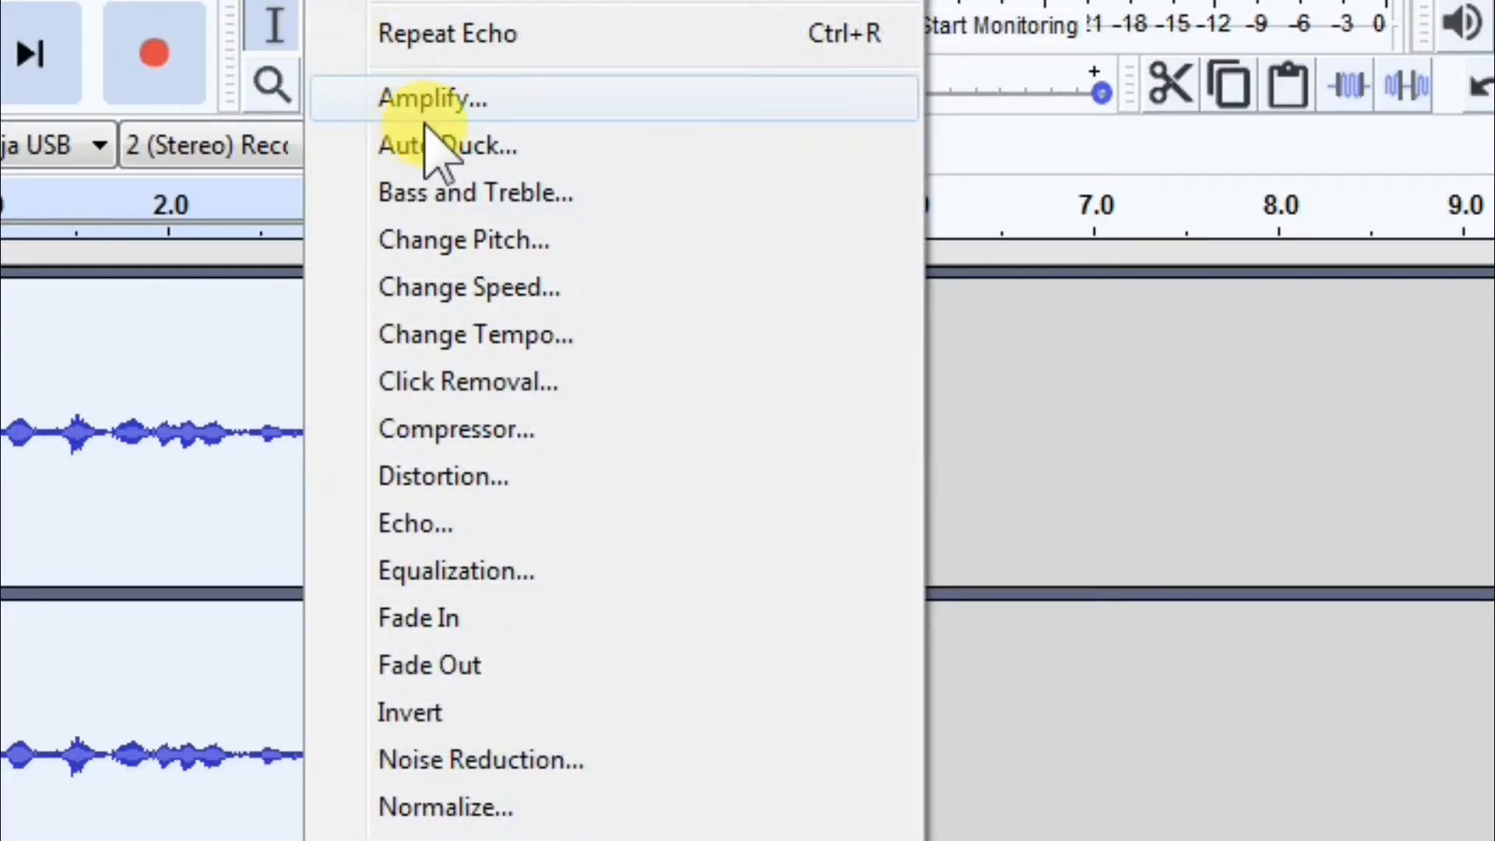
left_click(450, 334)
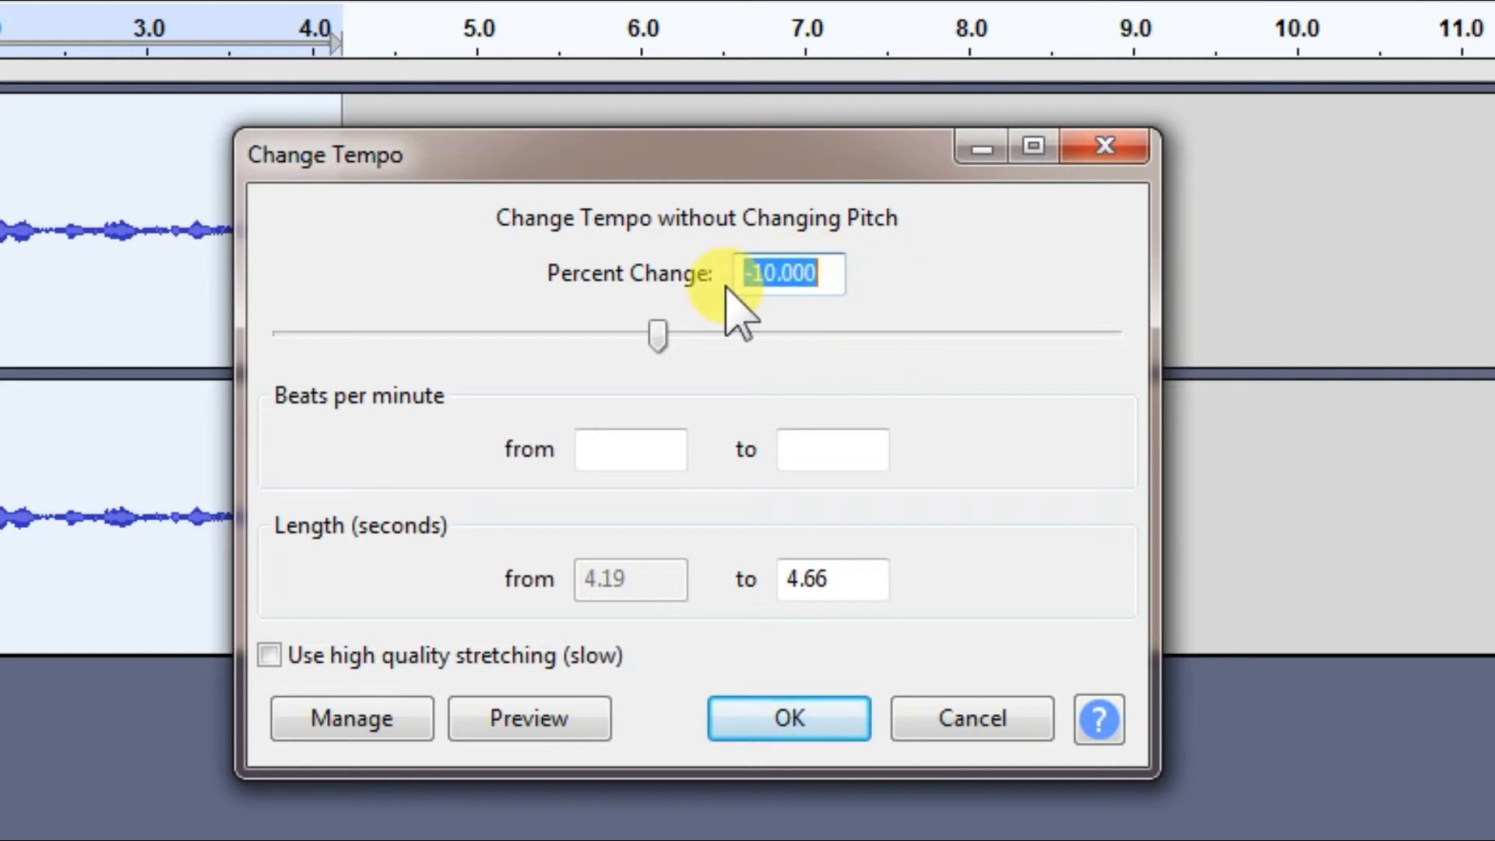
left_click(716, 269)
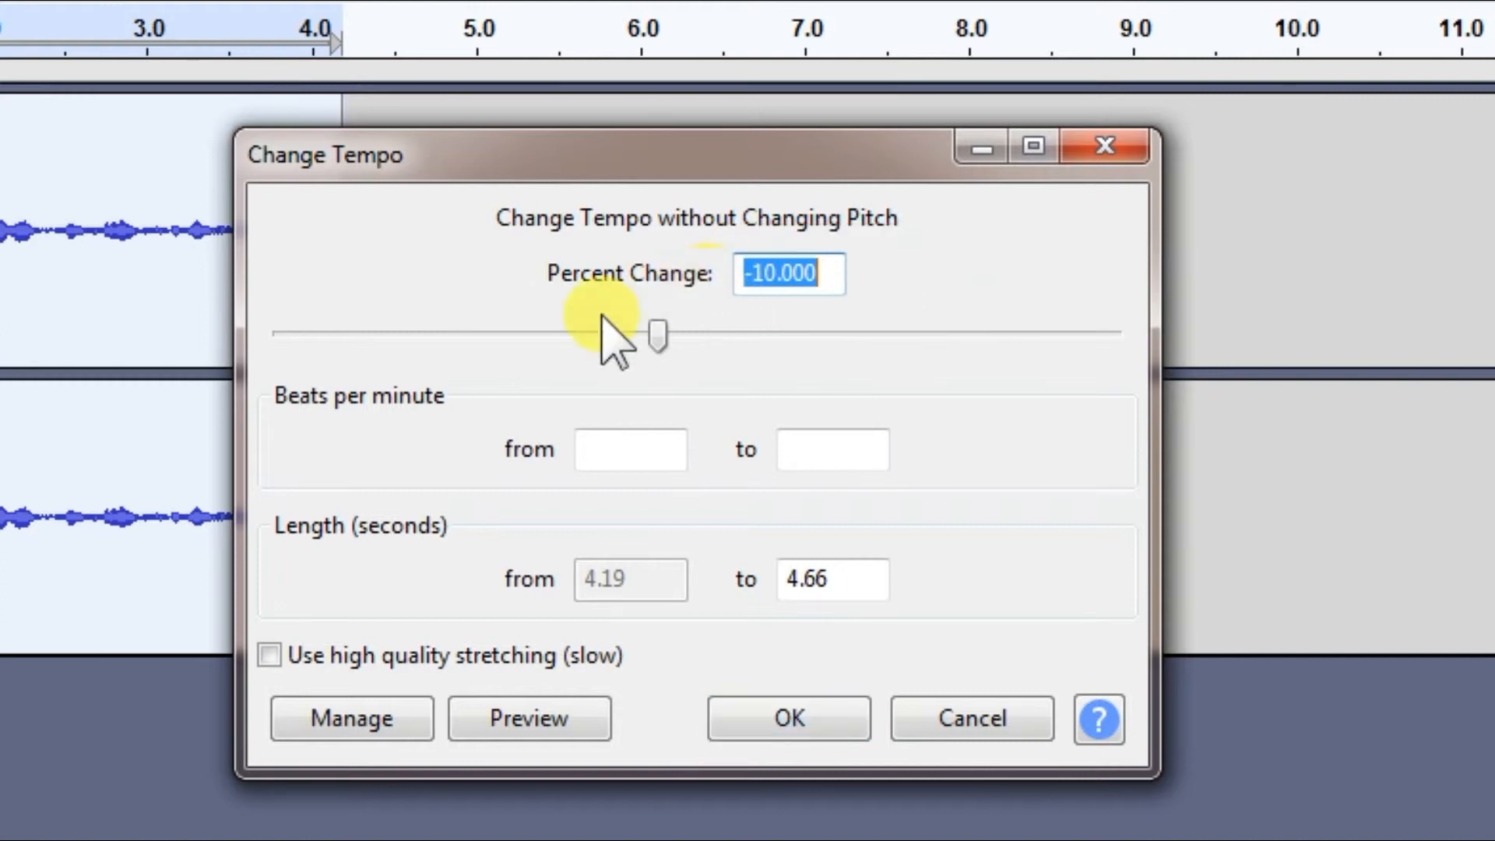
left_click(752, 728)
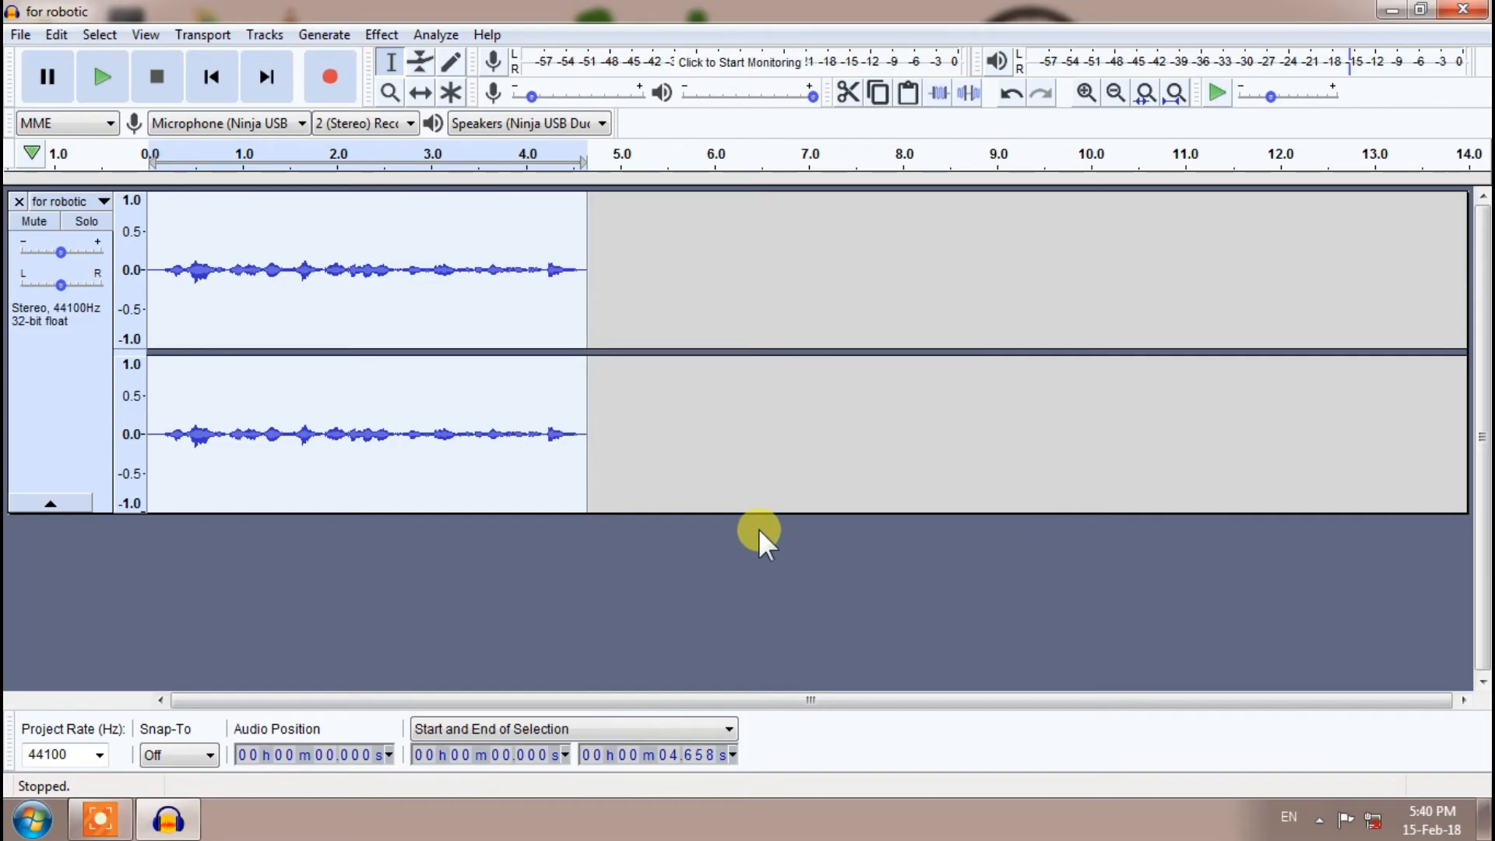
key("space")
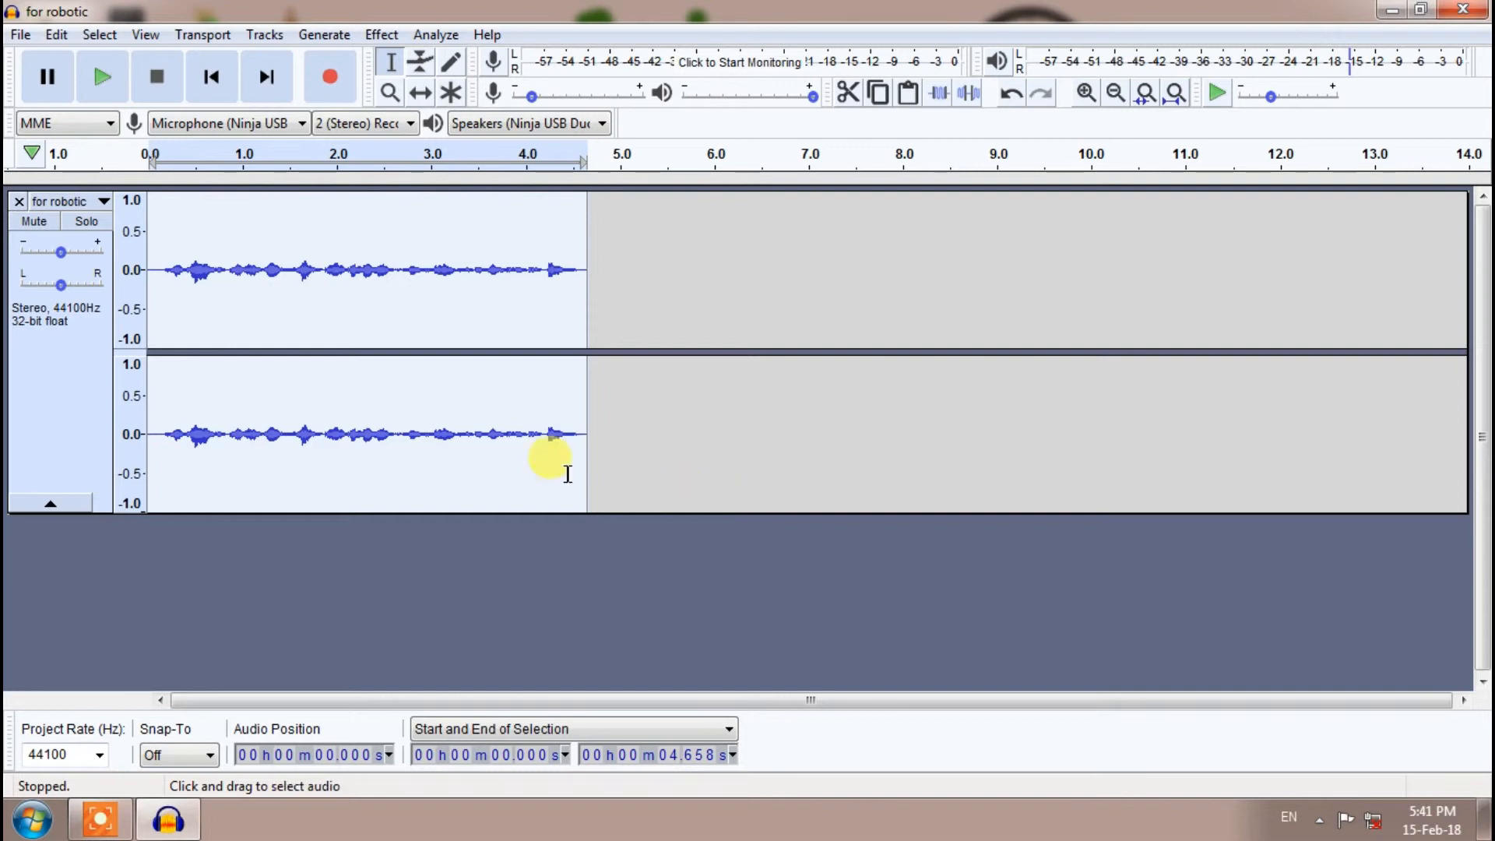
Apply a second Echo to the clip, keeping the 0.015-second delay and 0.65 decay factor, and play the result.
left_click(381, 35)
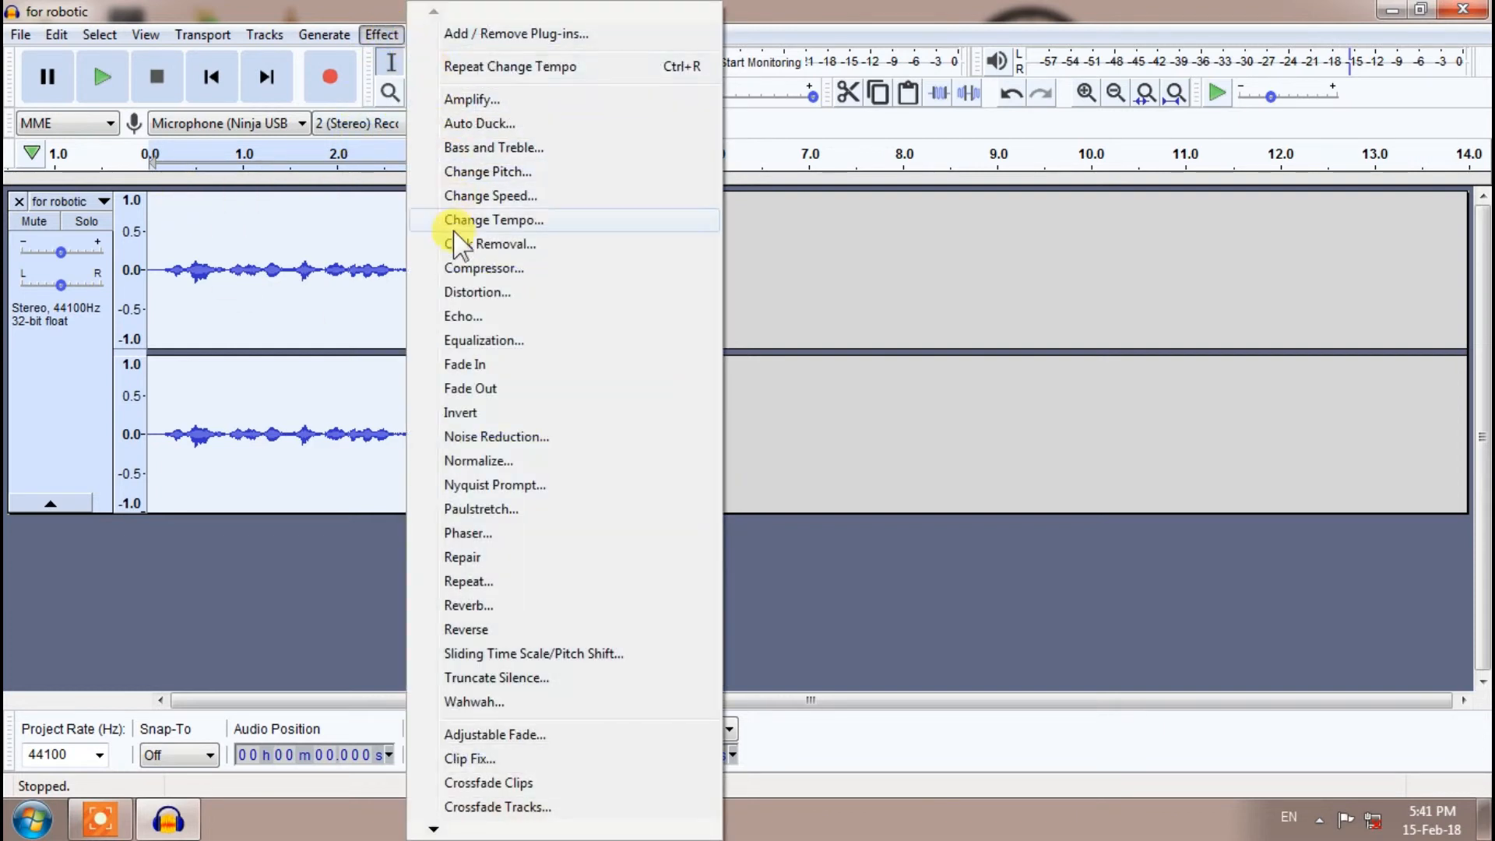
left_click(463, 315)
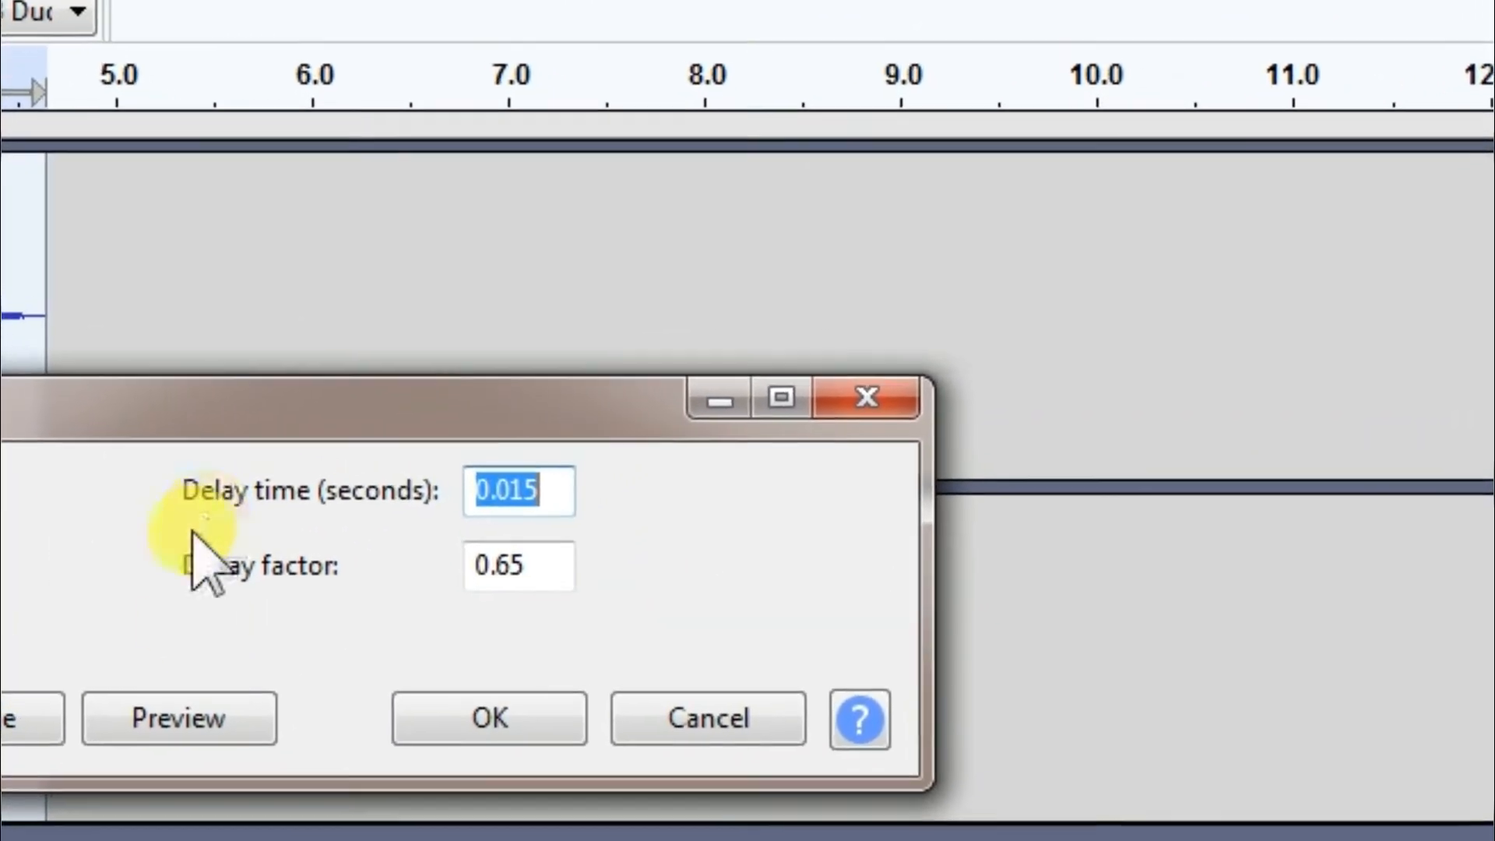
left_click(516, 695)
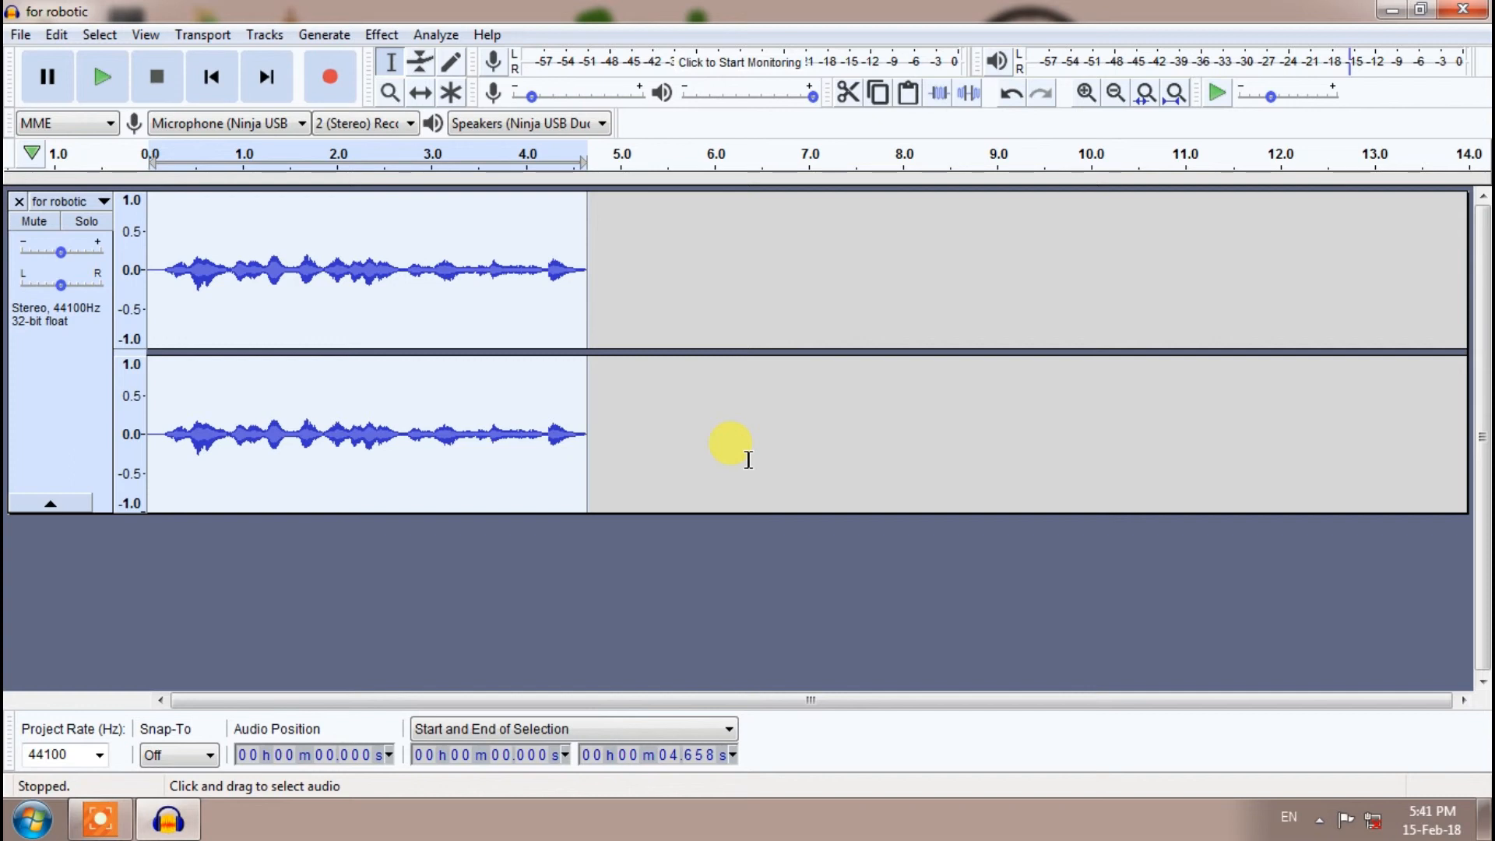
key("space")
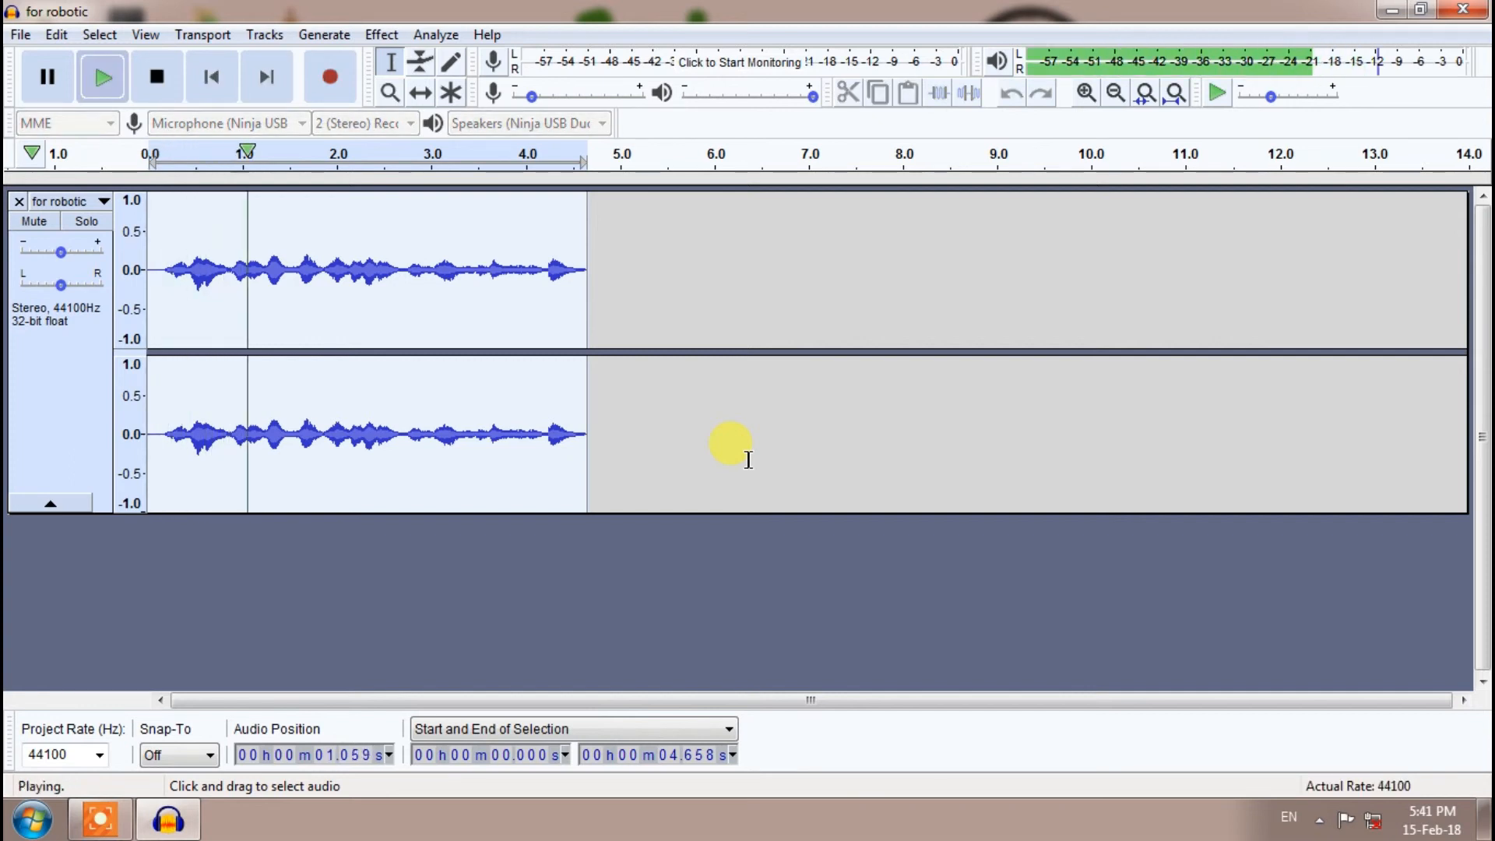